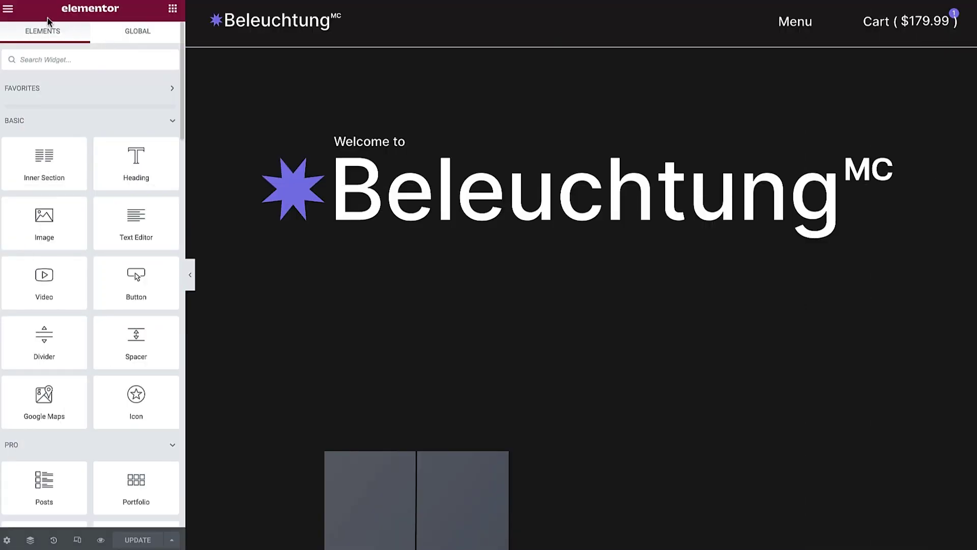
Open the Site Settings panel for the Beleuchtung site from the editor's hamburger menu
click(9, 11)
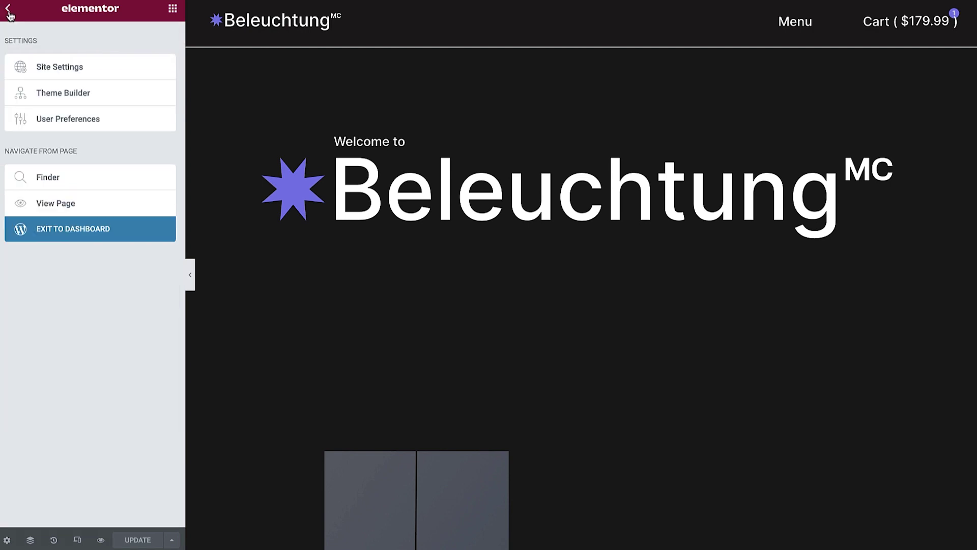
click(114, 72)
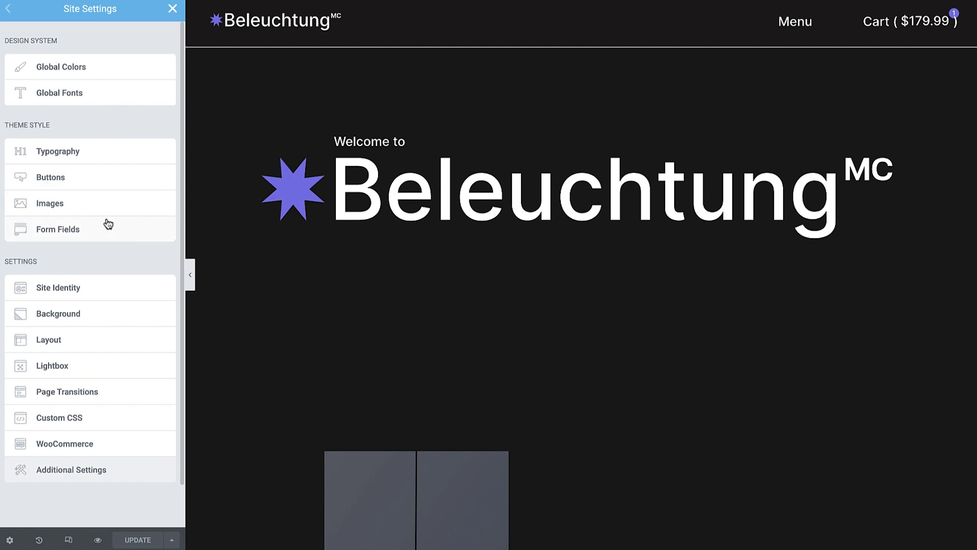
Set the Page Transitions experiment to Active in Elementor's Experiments settings
click(116, 392)
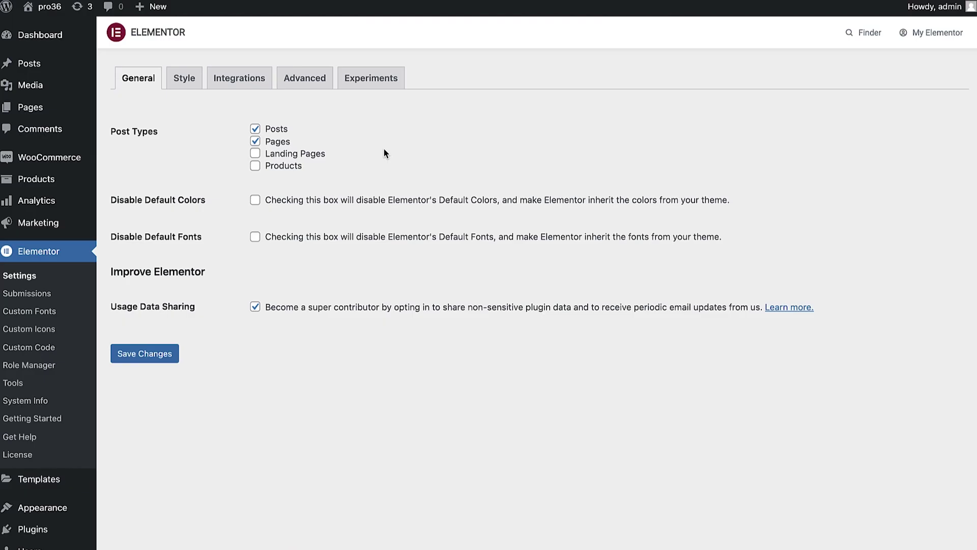
click(376, 83)
scroll(404, 183, down, 8)
scroll(403, 181, down, 5)
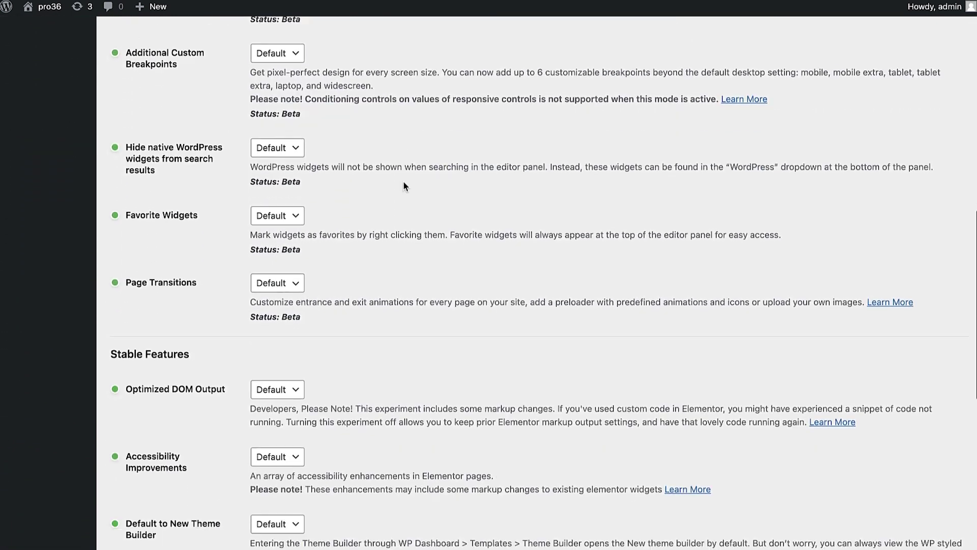
click(286, 232)
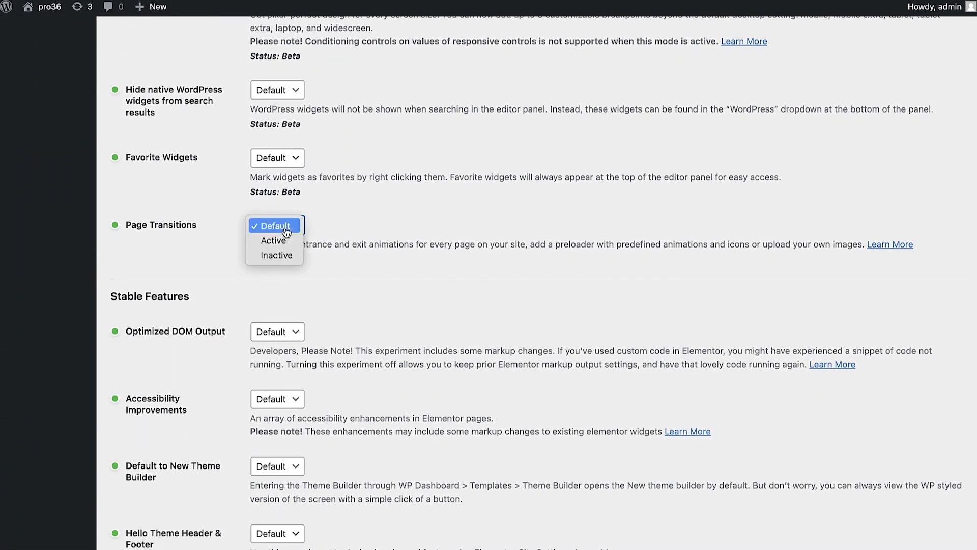
click(288, 242)
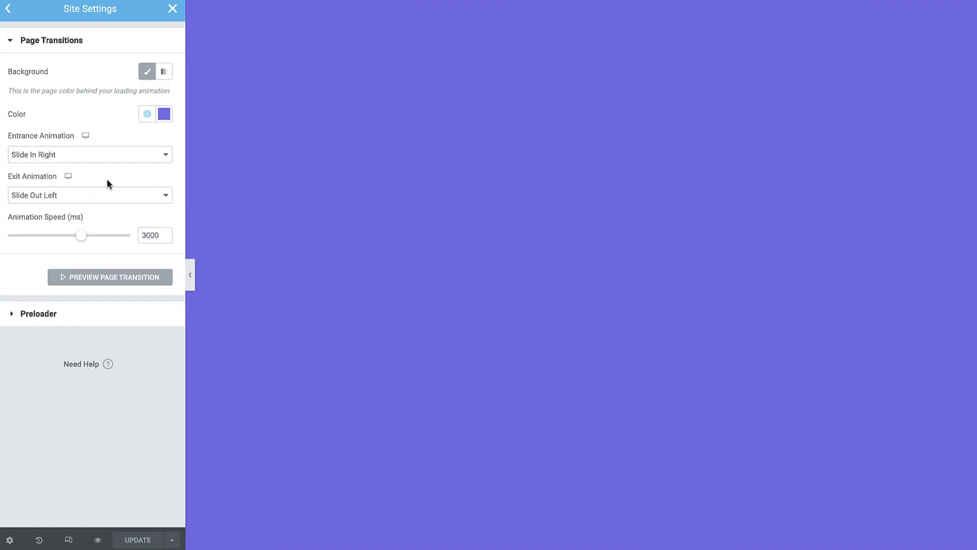
Set the page-transition background to the global Accent colour, purple #7B79F1
click(102, 47)
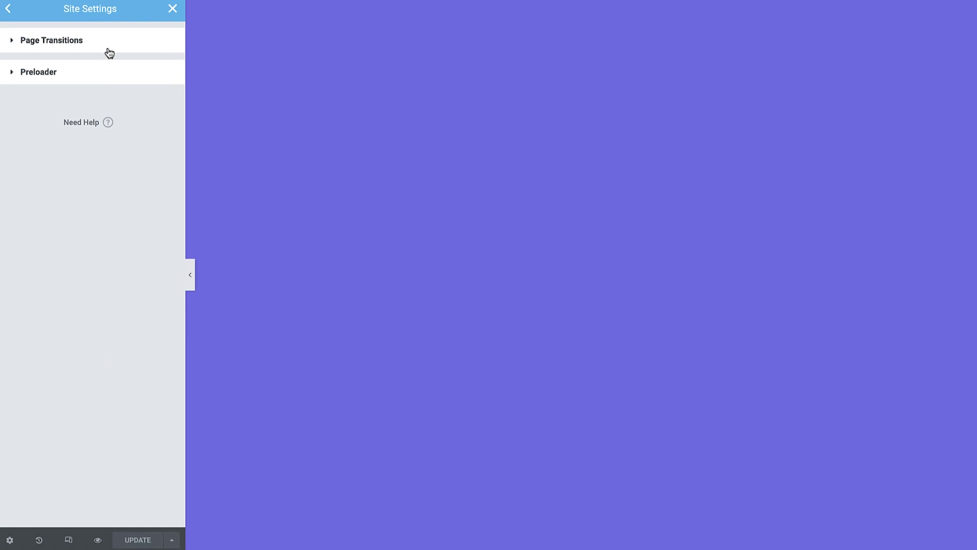
click(113, 47)
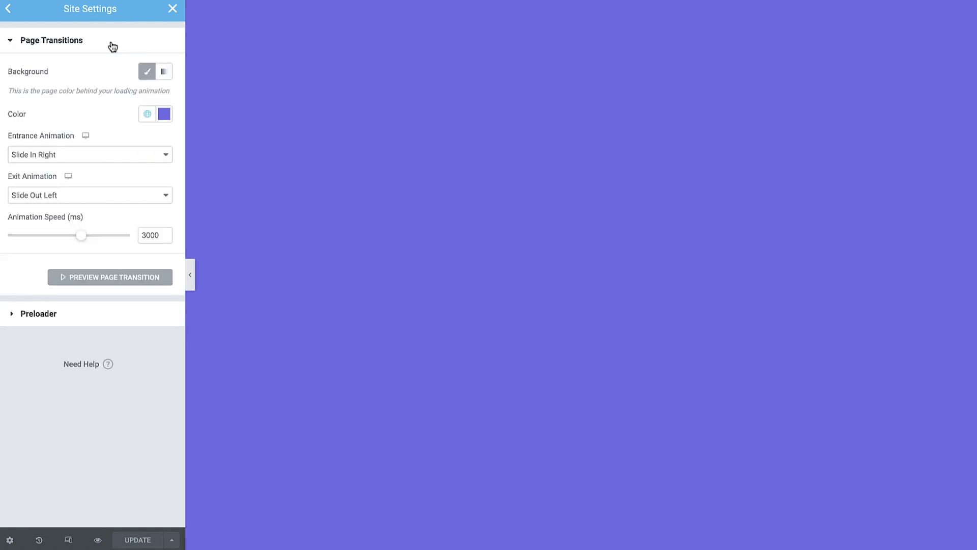
click(163, 114)
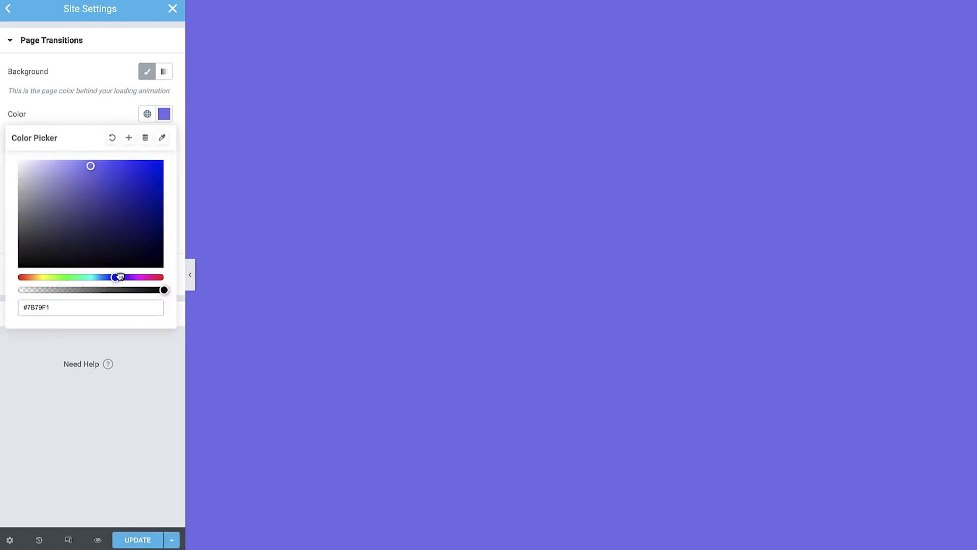
drag(121, 276, 66, 275)
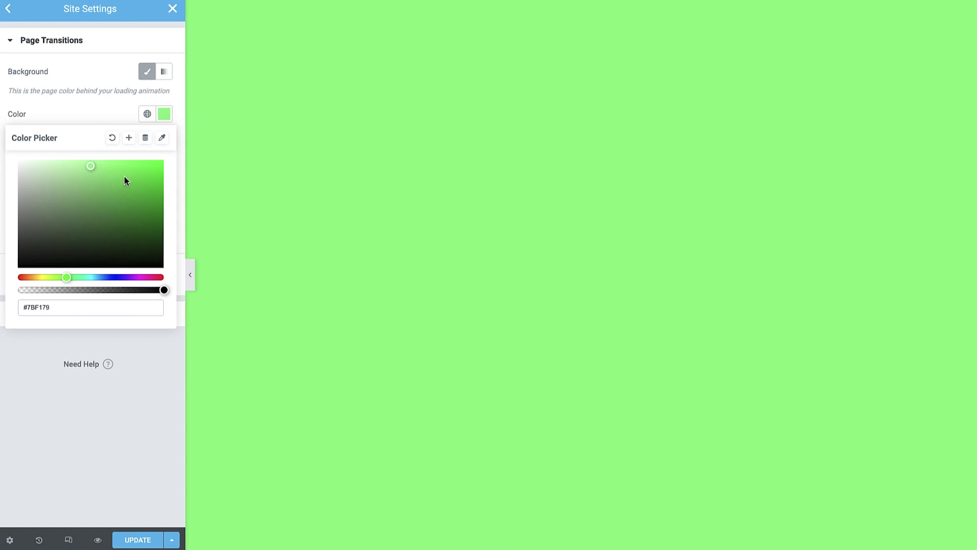
click(147, 113)
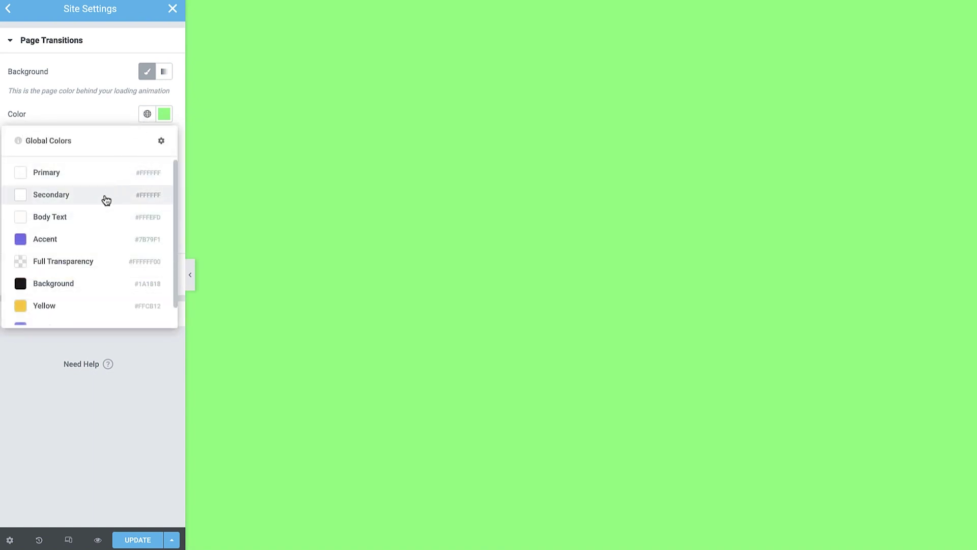
click(84, 239)
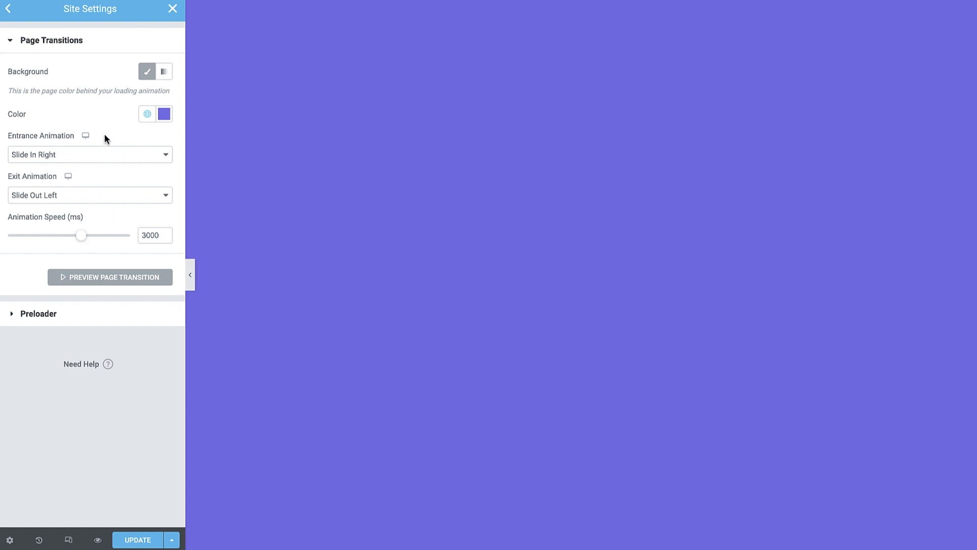
Keep Slide In Right entrance, Slide Out Left exit and 3000 ms animation speed
click(105, 157)
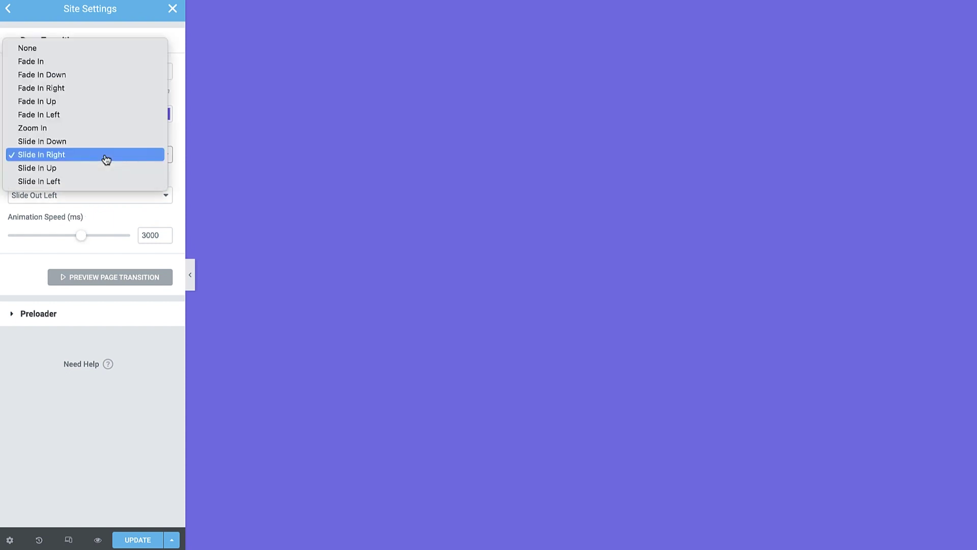
click(105, 159)
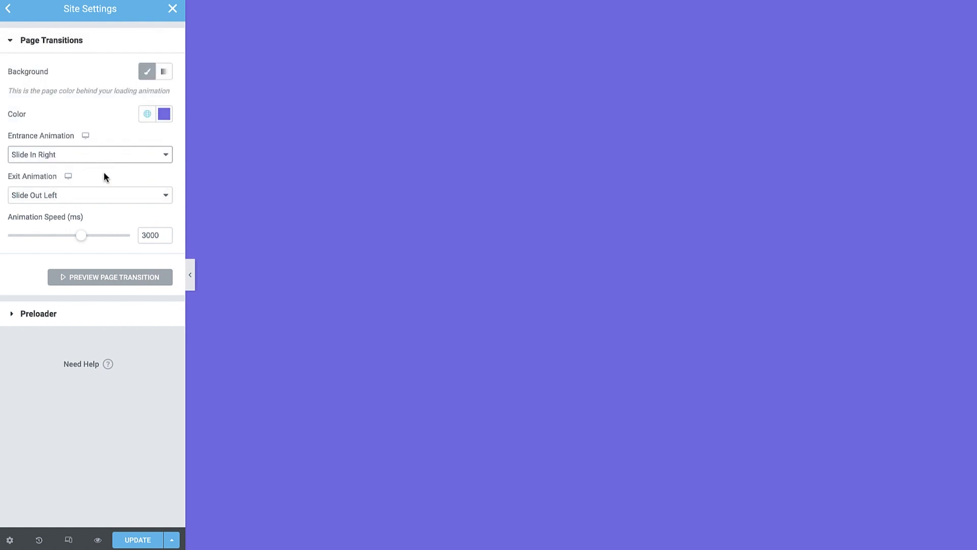
click(102, 196)
click(88, 197)
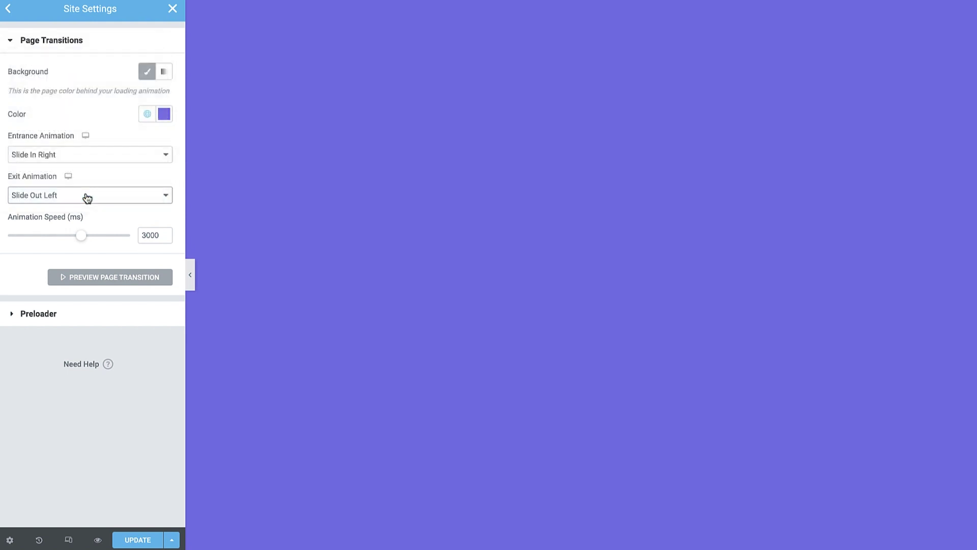
click(158, 235)
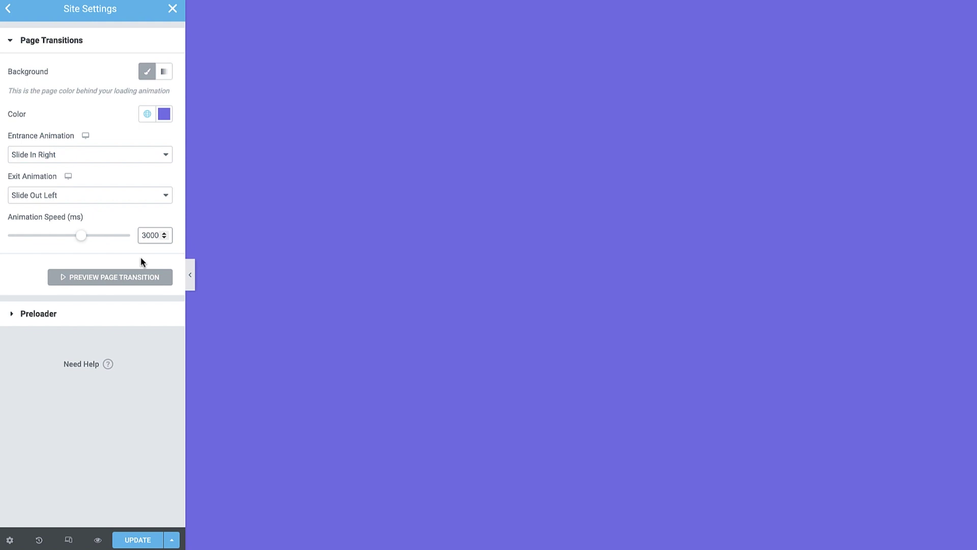
Preview the page transition three times on the Beleuchtung canvas
click(114, 279)
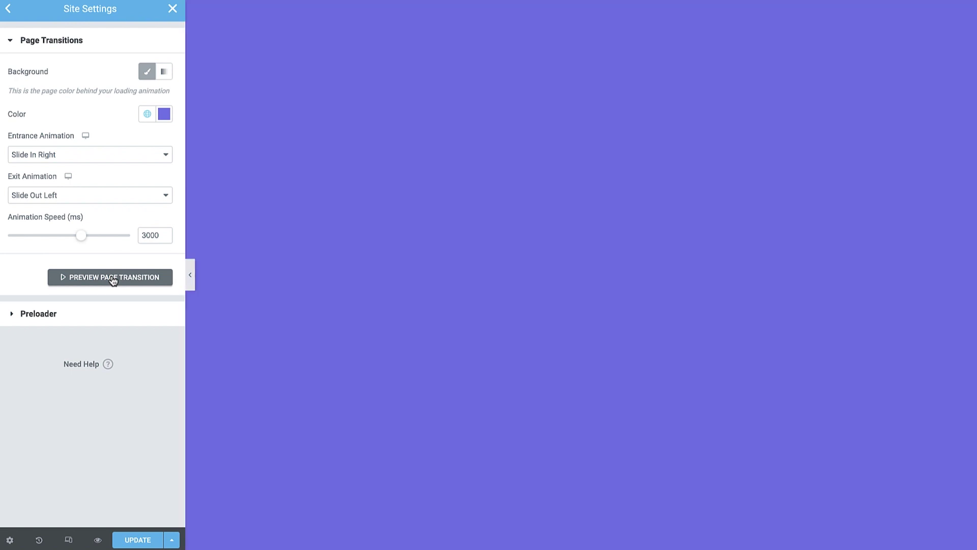
click(113, 279)
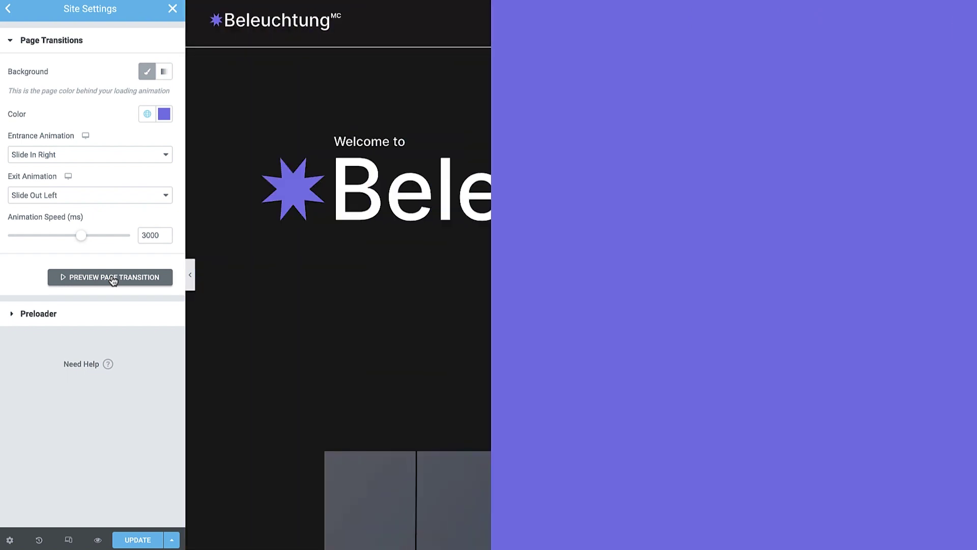
click(113, 279)
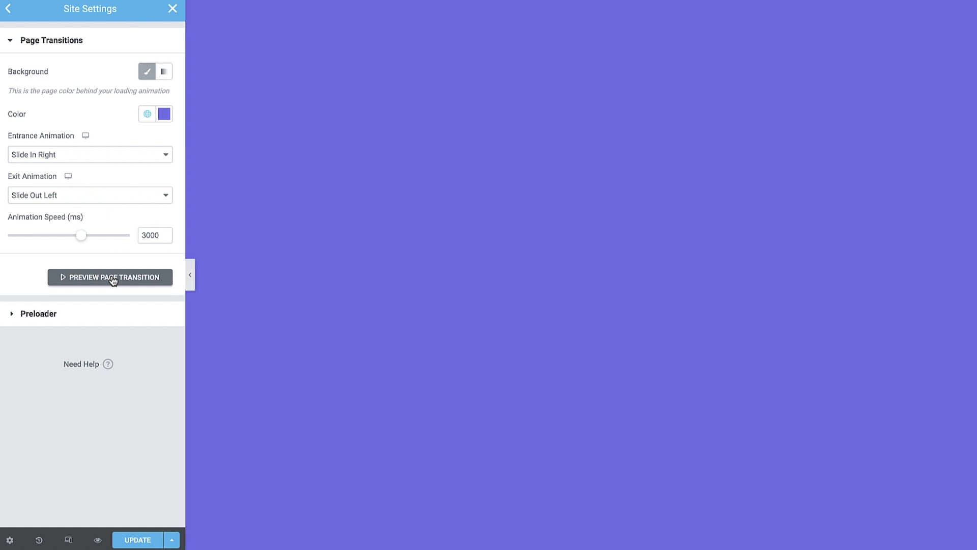
Make the page-transition preloader an Animation type
click(101, 314)
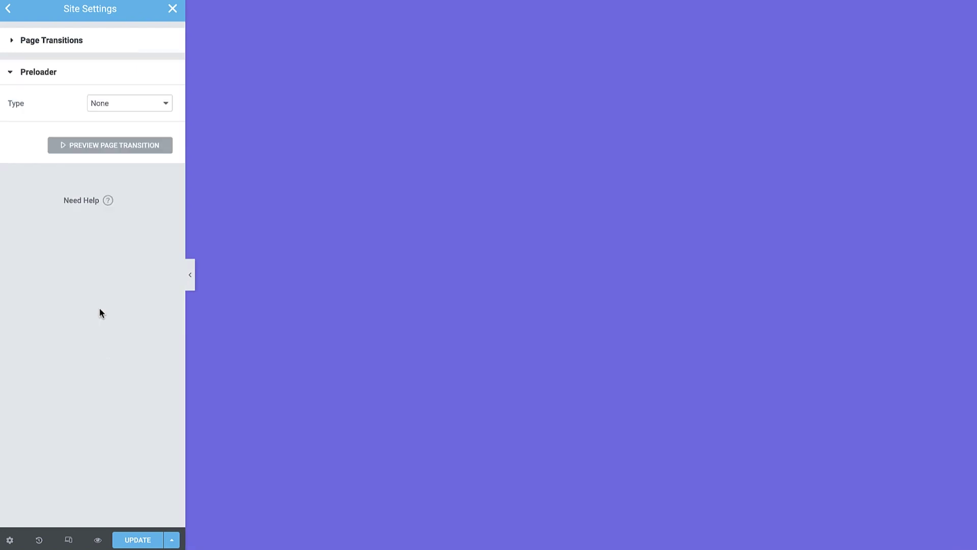
click(144, 103)
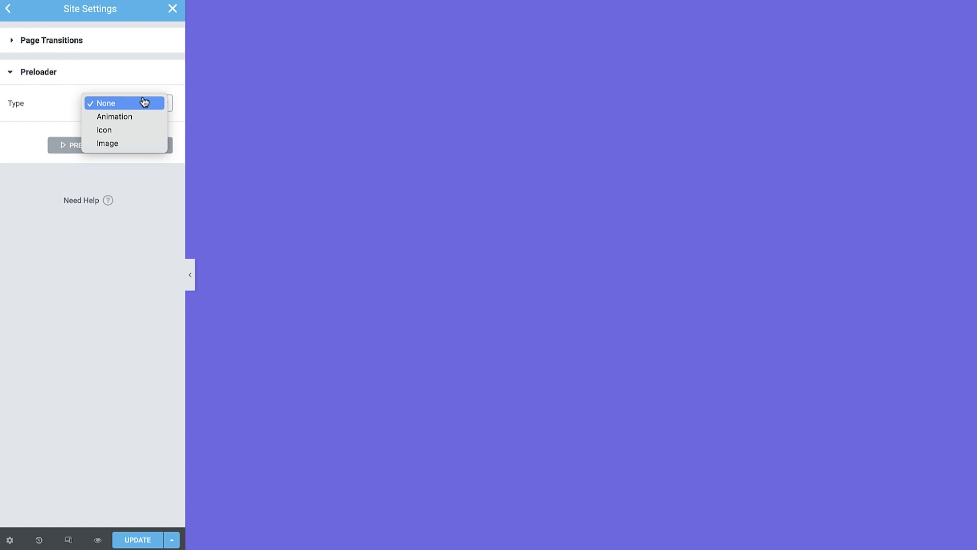
click(145, 117)
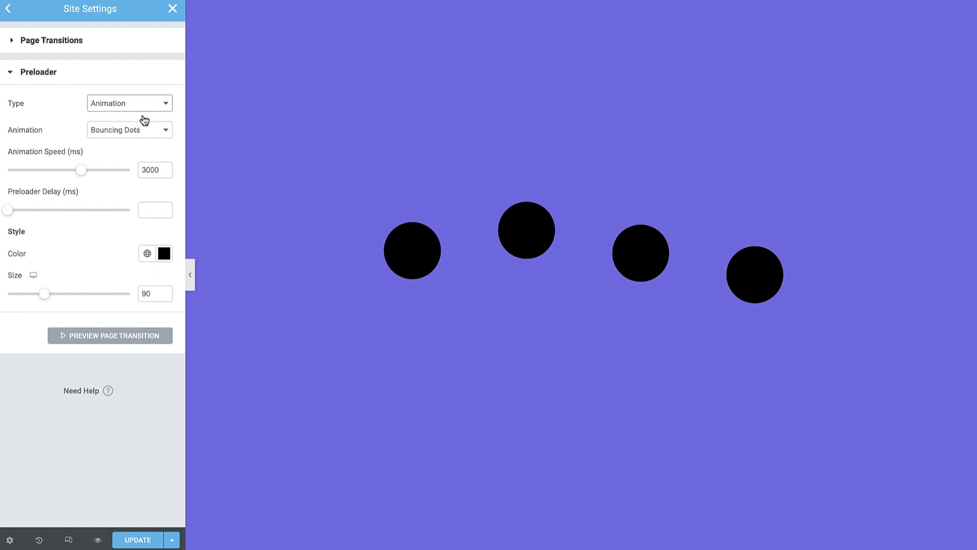
Try Spinners, Progress Bar and Pulsing Dots animations, then settle on Bouncing Dots
click(143, 131)
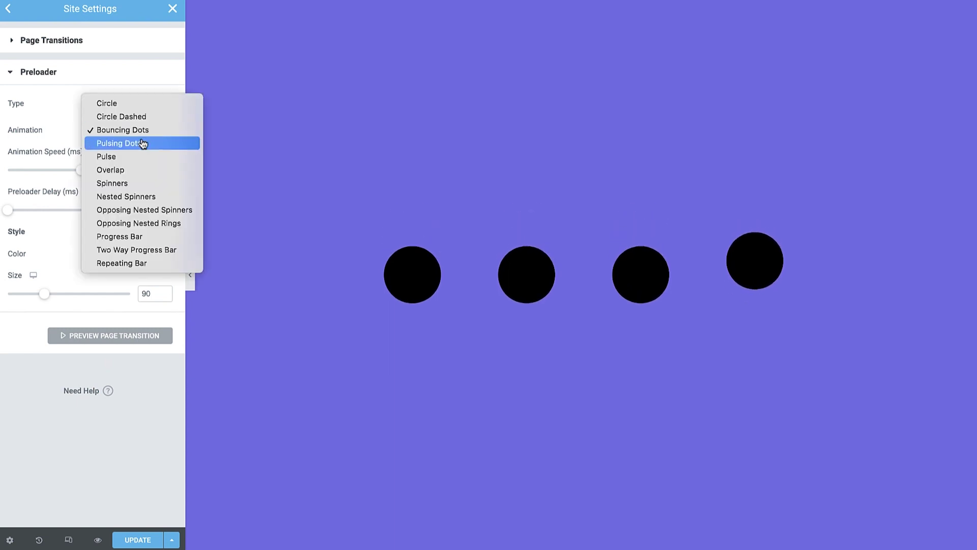
click(134, 184)
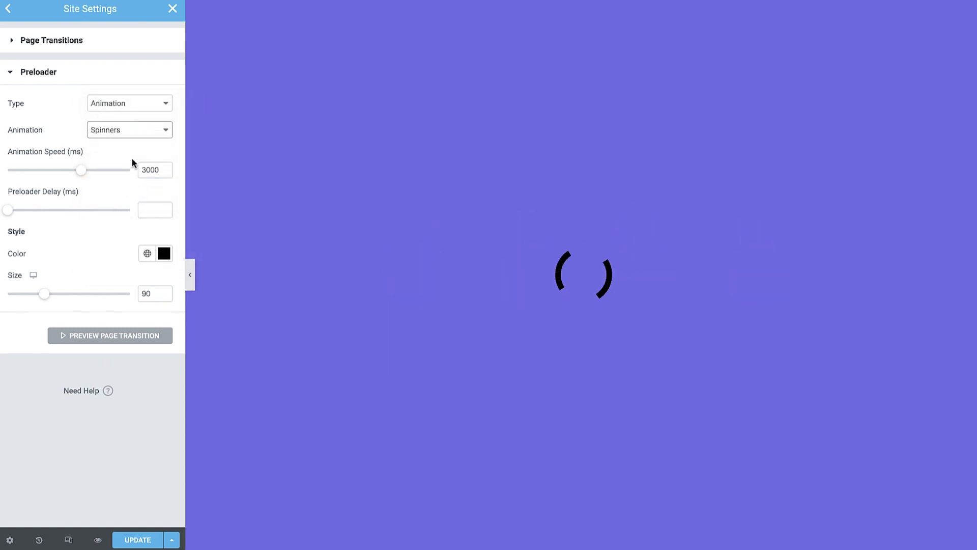
click(136, 134)
click(128, 184)
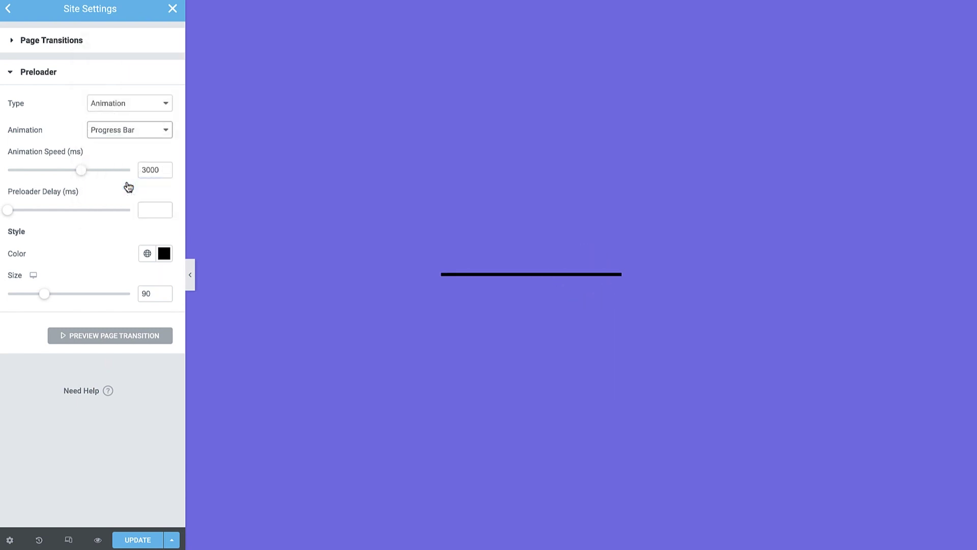
click(142, 133)
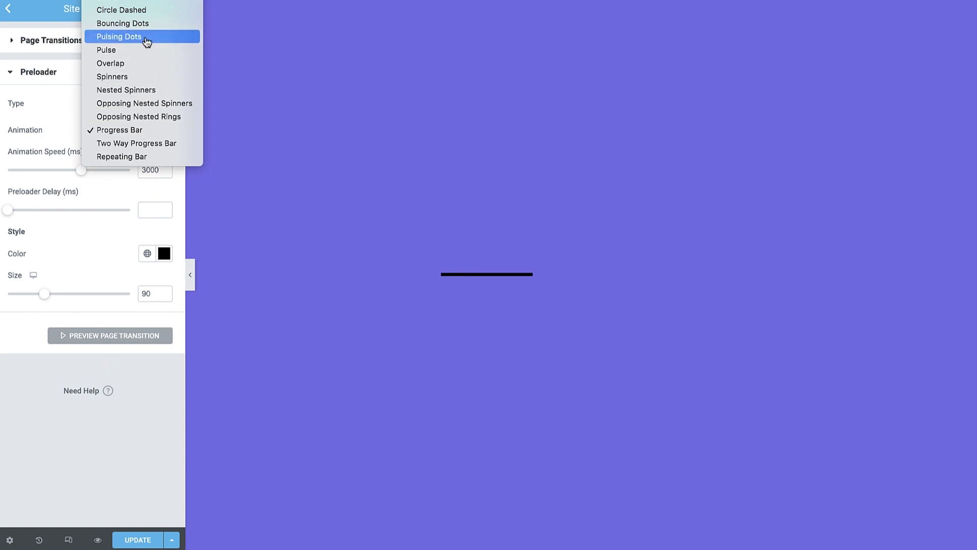
click(147, 39)
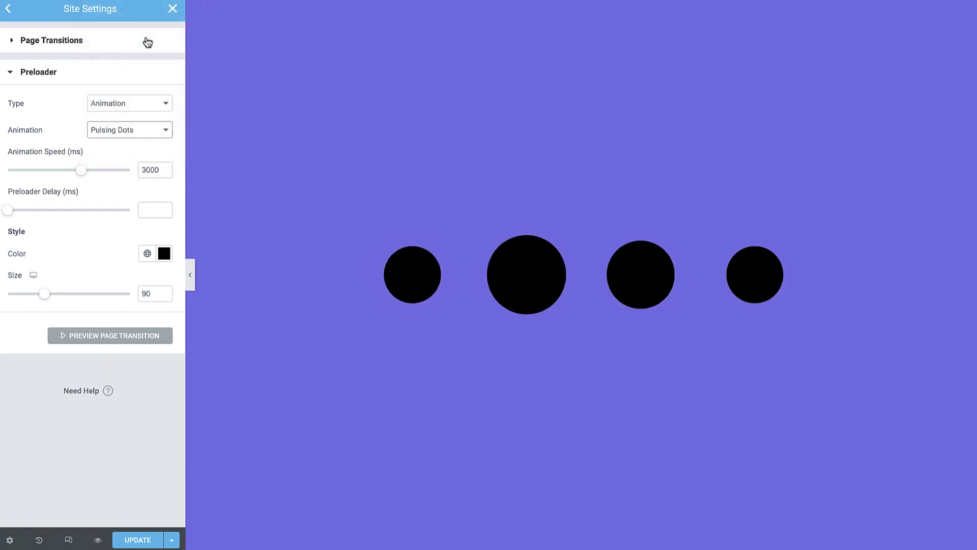
click(132, 129)
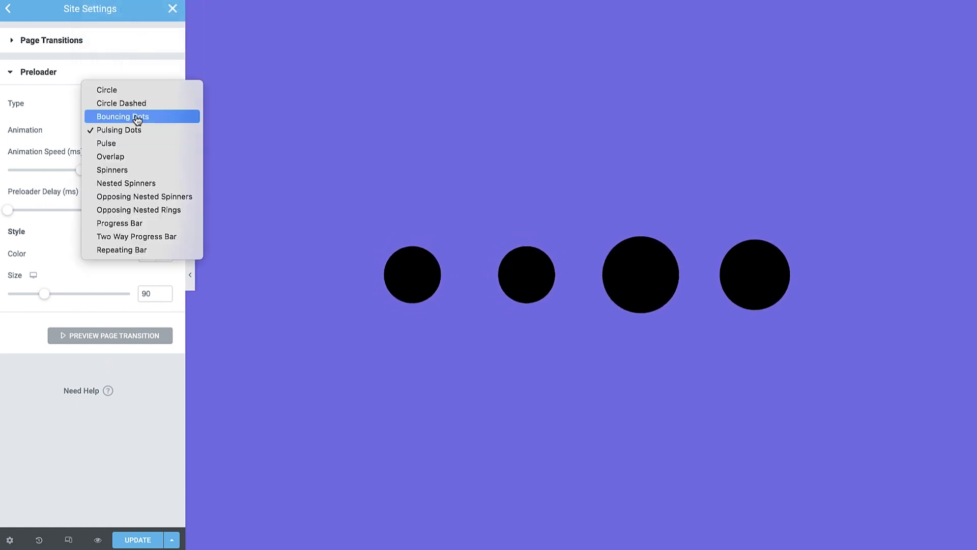
click(136, 119)
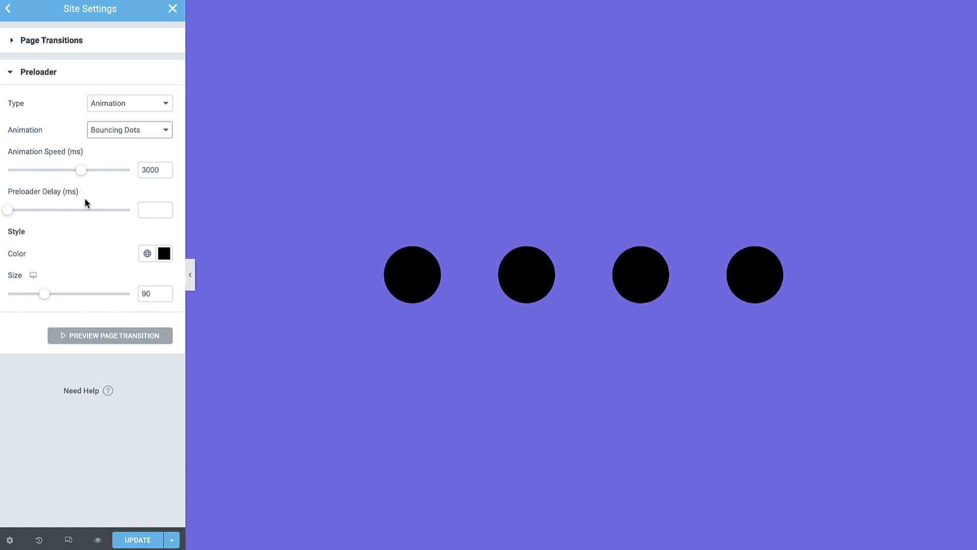
Set the preloader delay to 1000 ms and preview the transition twice
drag(9, 211, 69, 217)
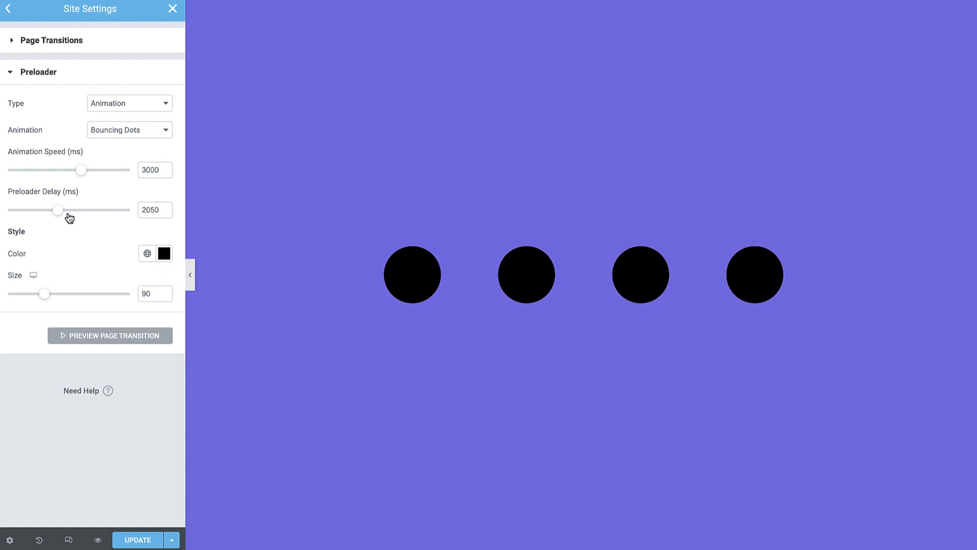
double_click(148, 210)
text(1000)
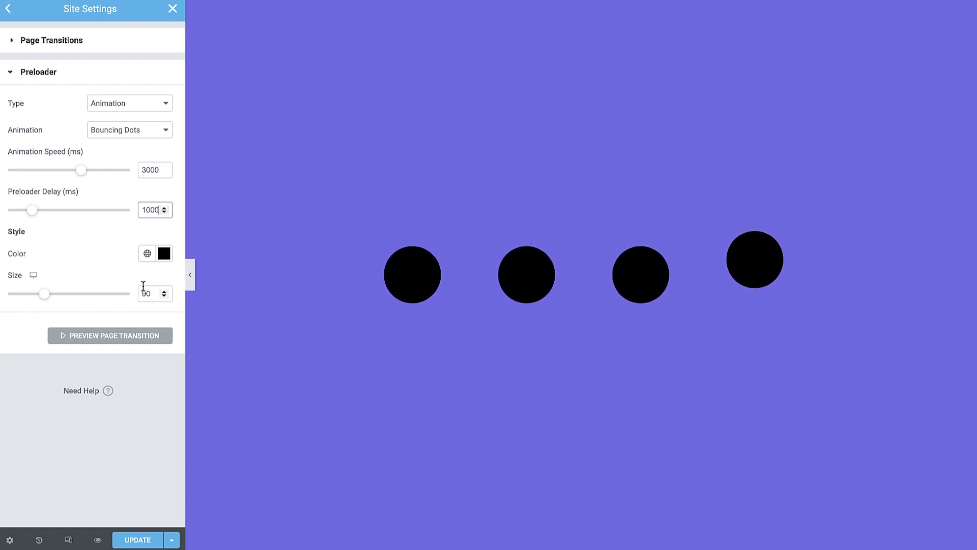
click(129, 335)
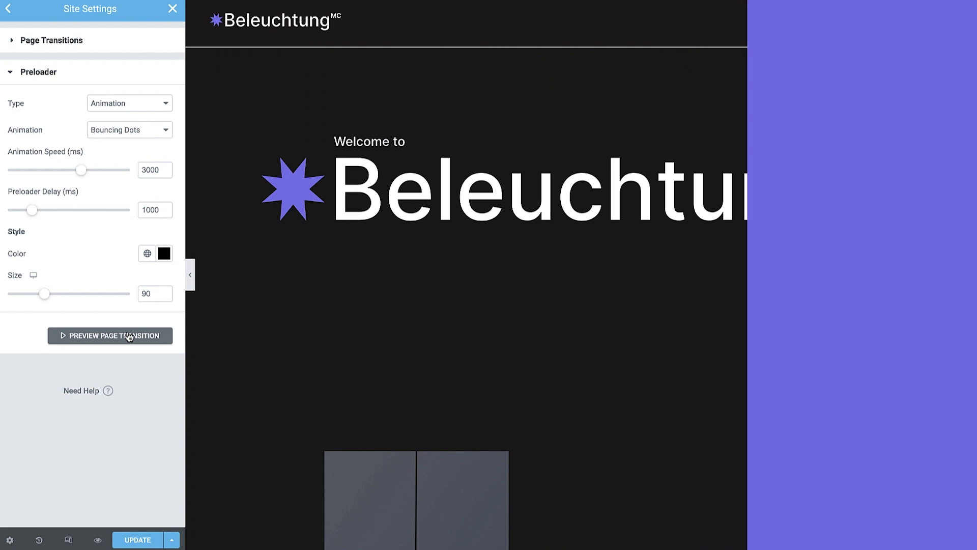
click(129, 337)
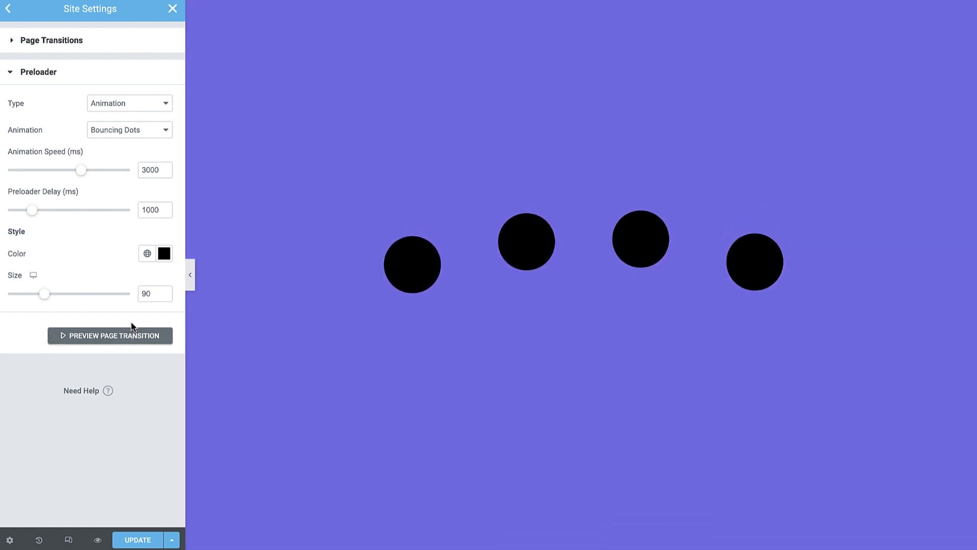
Try red and green preloader colours, then return it to black
click(163, 254)
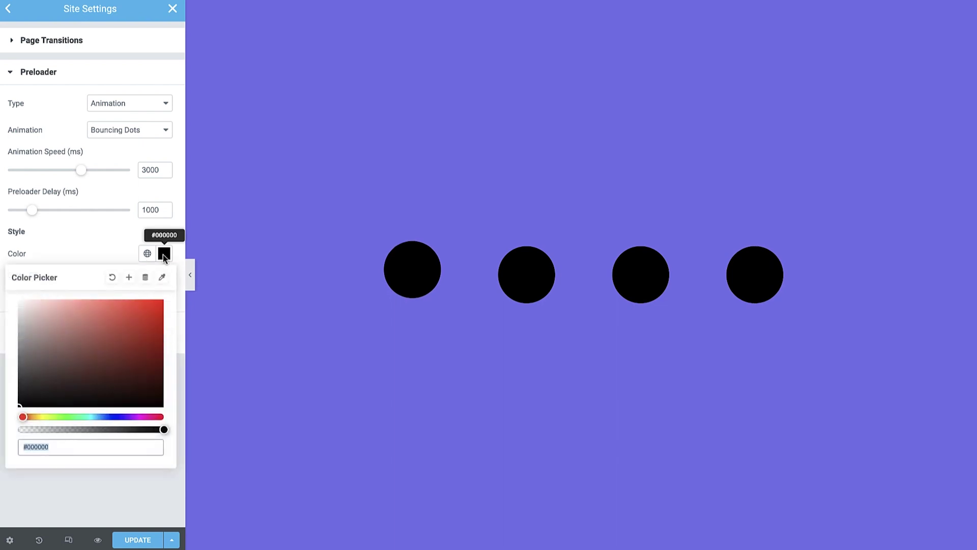
drag(111, 341, 153, 305)
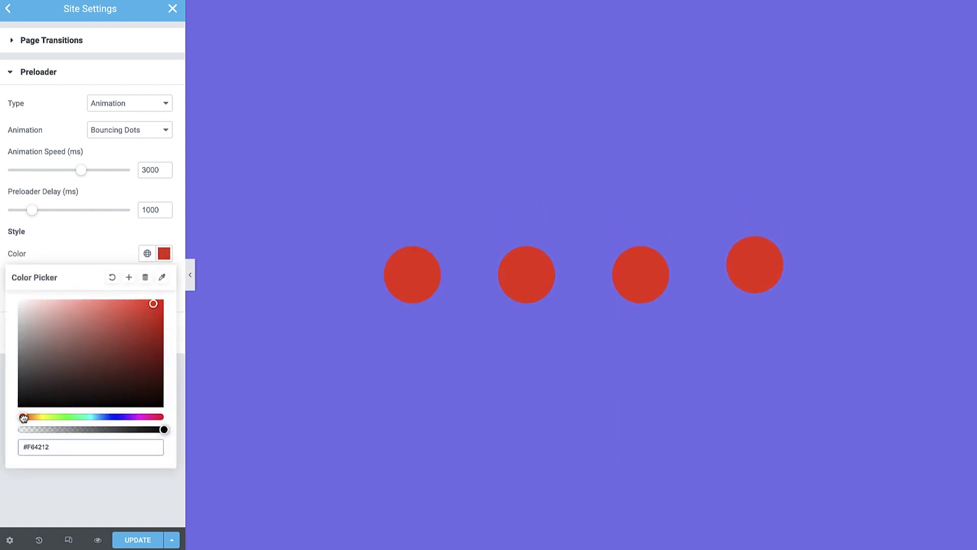
drag(23, 417, 152, 415)
mouse_move(155, 305)
mouse_down()
mouse_move(72, 356)
mouse_move(19, 406)
mouse_up()
click(83, 257)
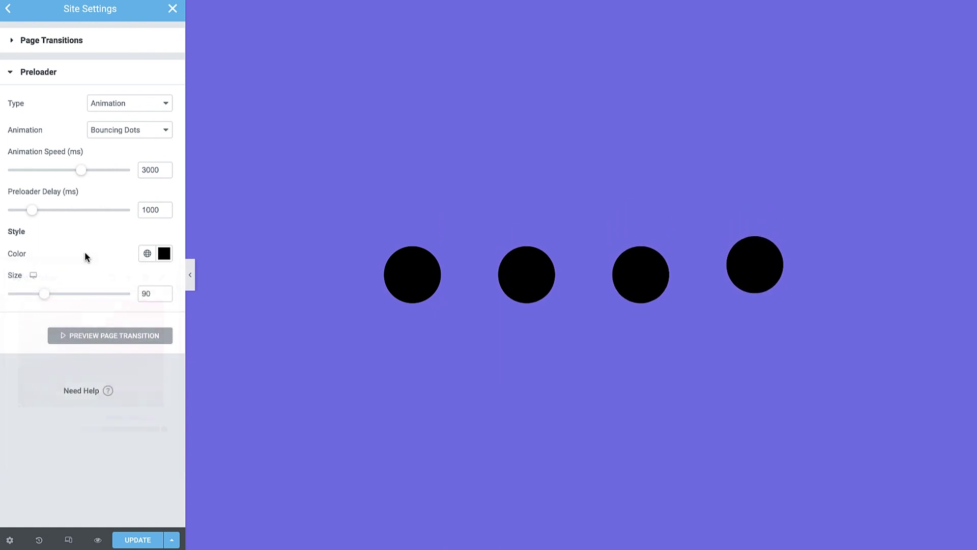
Set the preloader size to 93 and switch its animation to Overlap
mouse_move(43, 299)
mouse_down()
mouse_move(74, 301)
mouse_move(56, 304)
mouse_up()
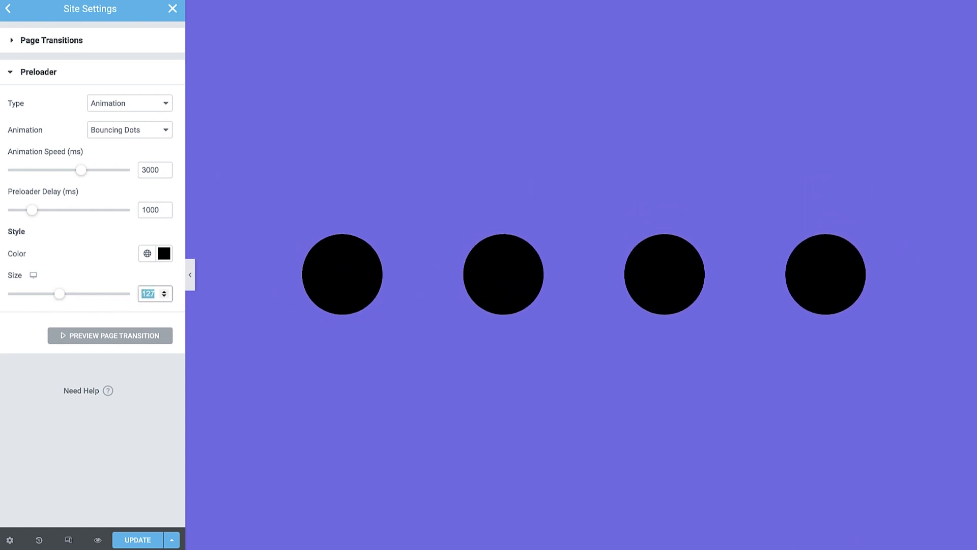
text(92)
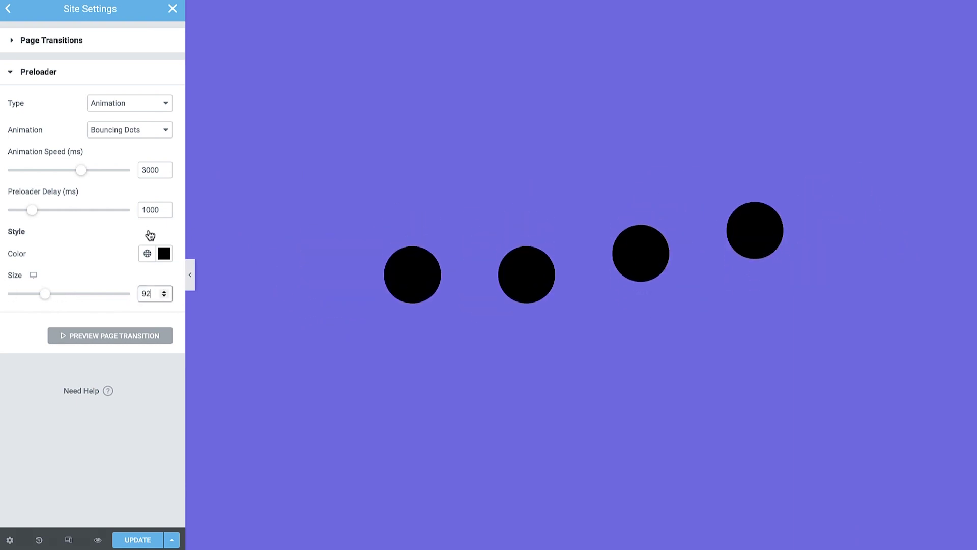
click(136, 130)
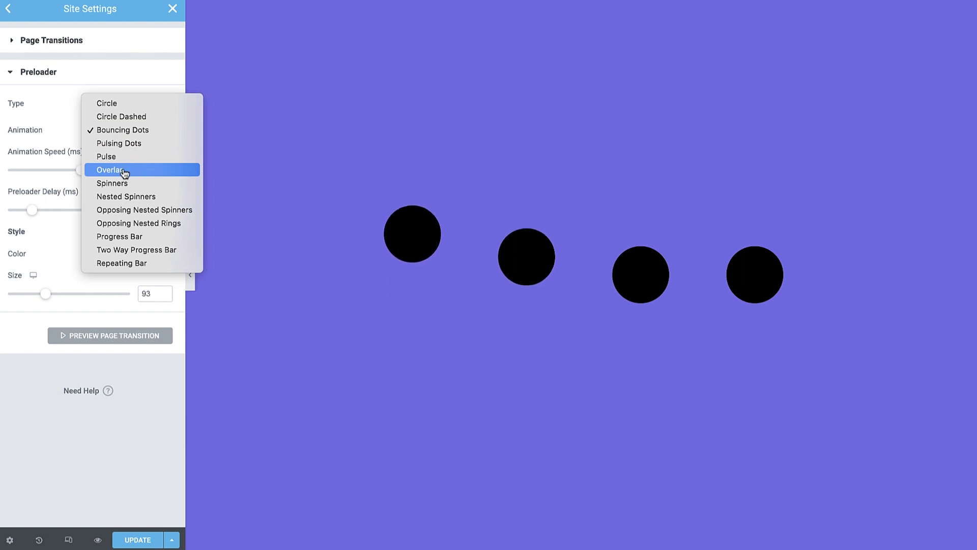
click(124, 171)
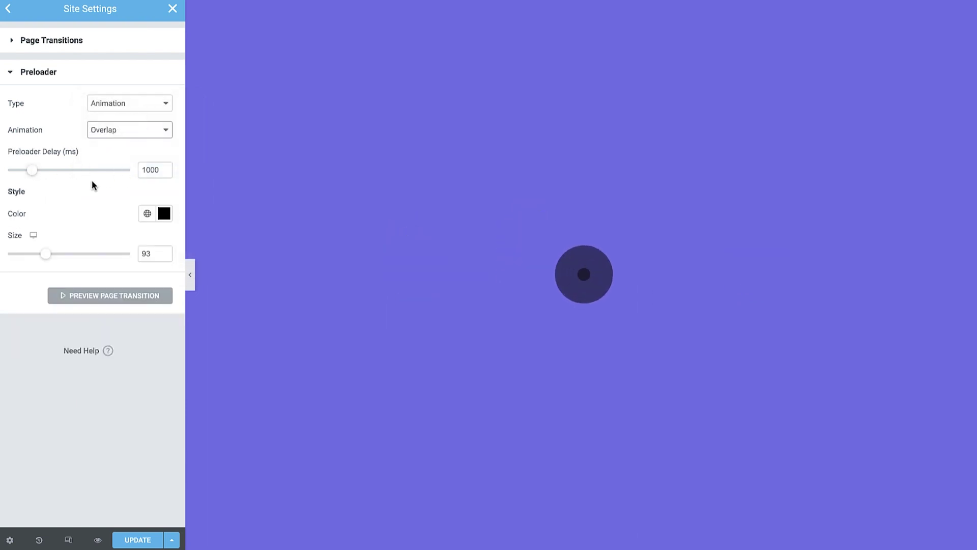
Change the preloader to Icon type using the battery icon from the Icon Library
click(141, 105)
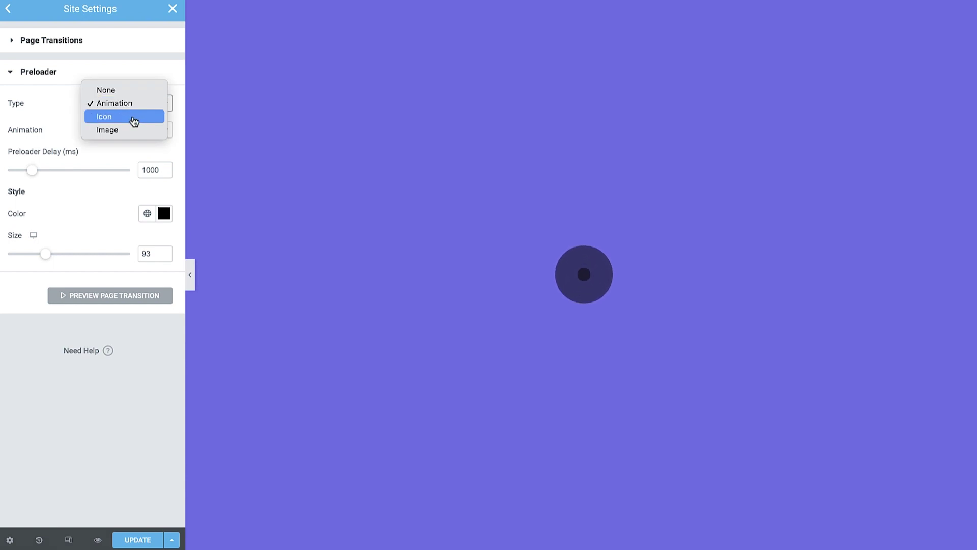
click(134, 117)
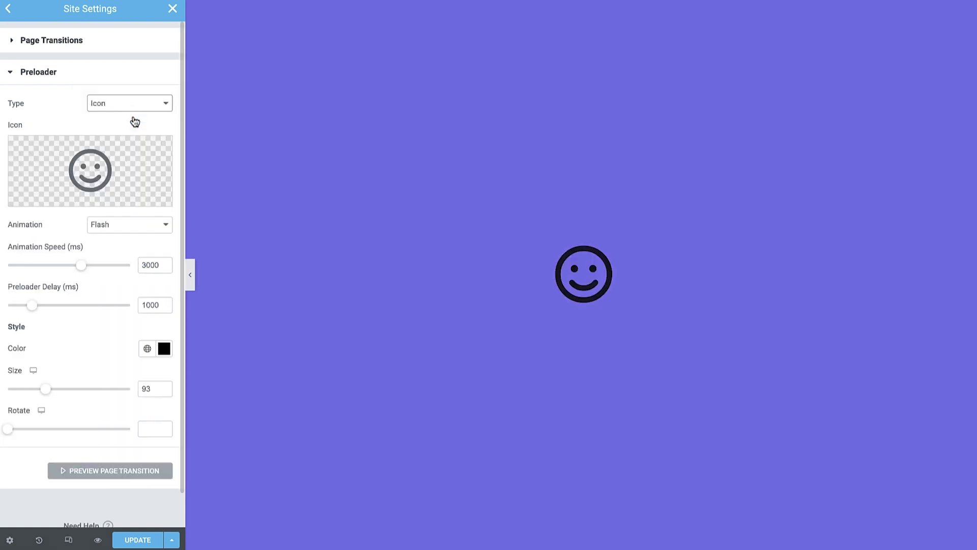
click(96, 166)
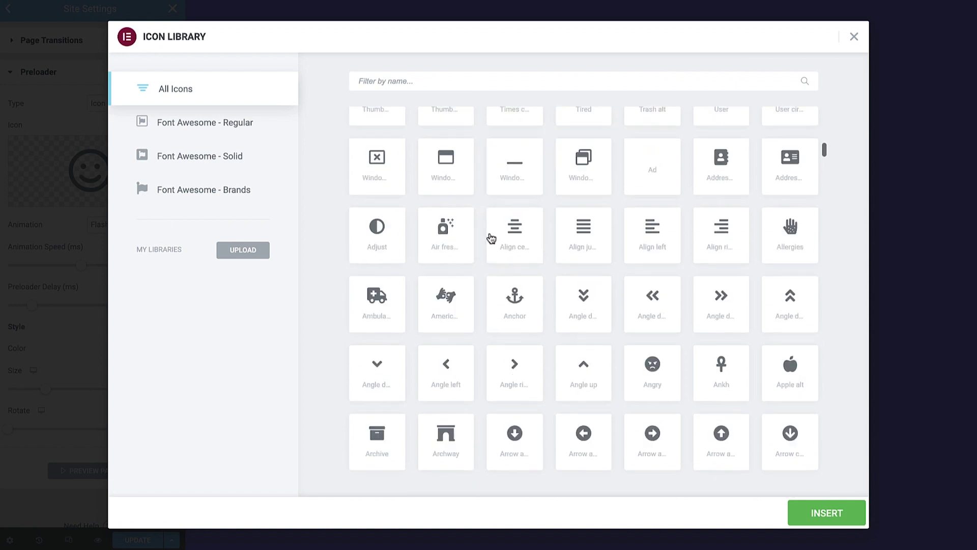
scroll(490, 237, down, 15)
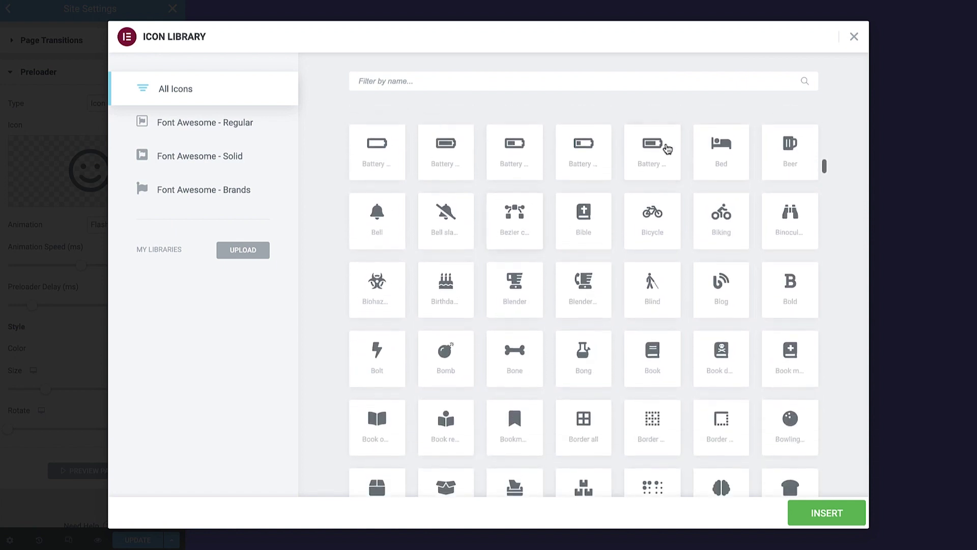
click(671, 146)
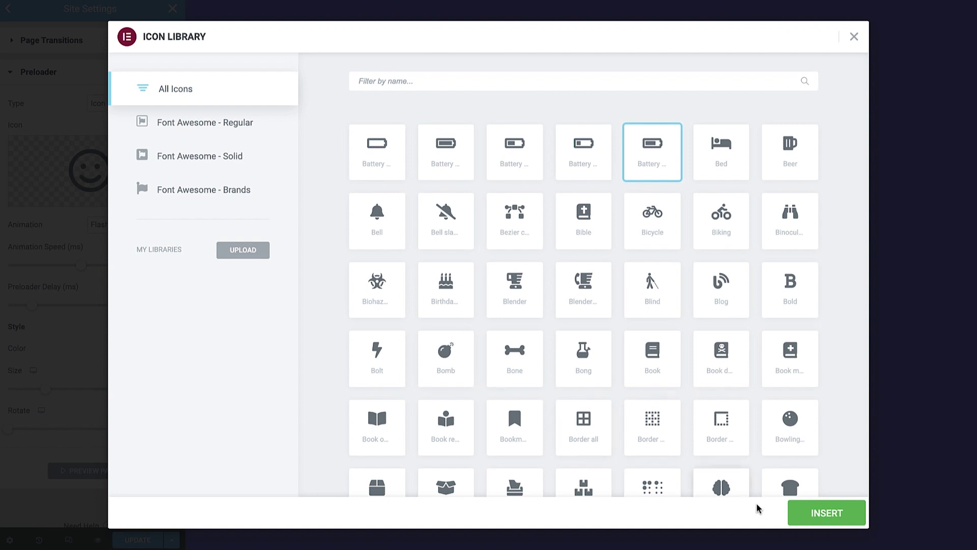
click(807, 516)
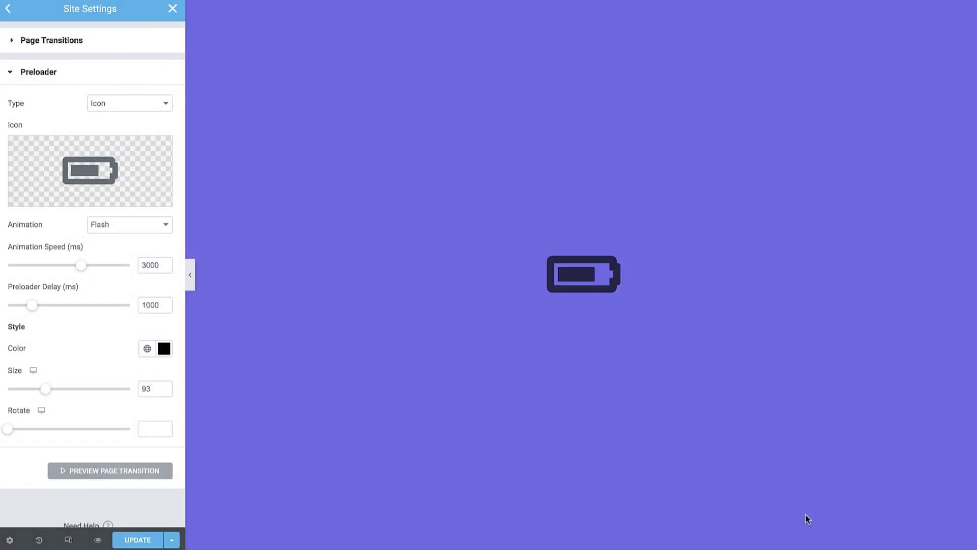
Try Rubber Band and Head Shake icon animations, keeping Flash
click(151, 230)
click(135, 255)
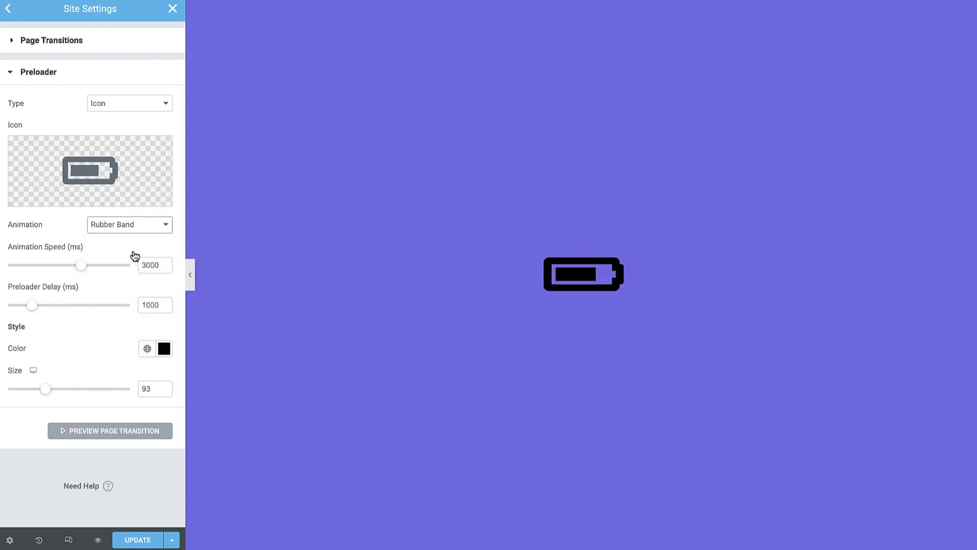
click(140, 232)
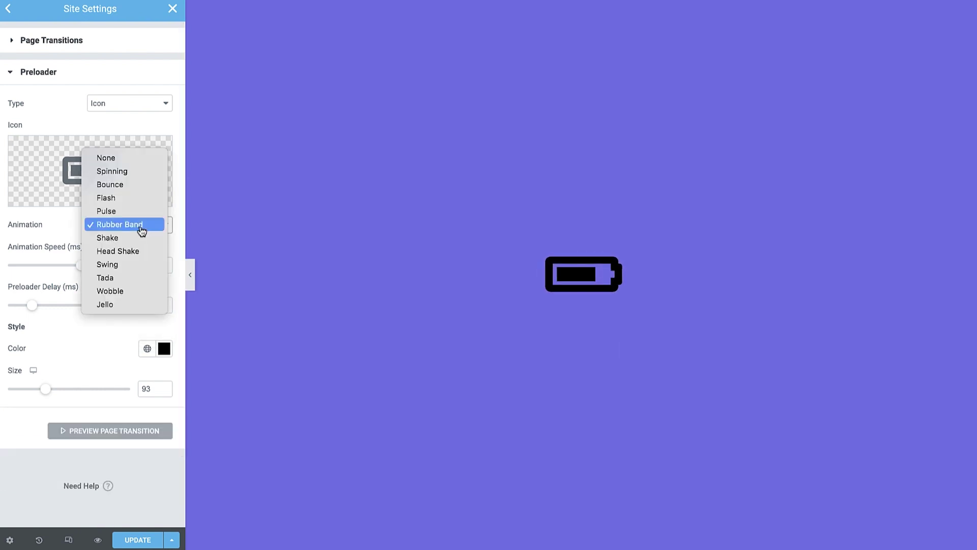
click(132, 251)
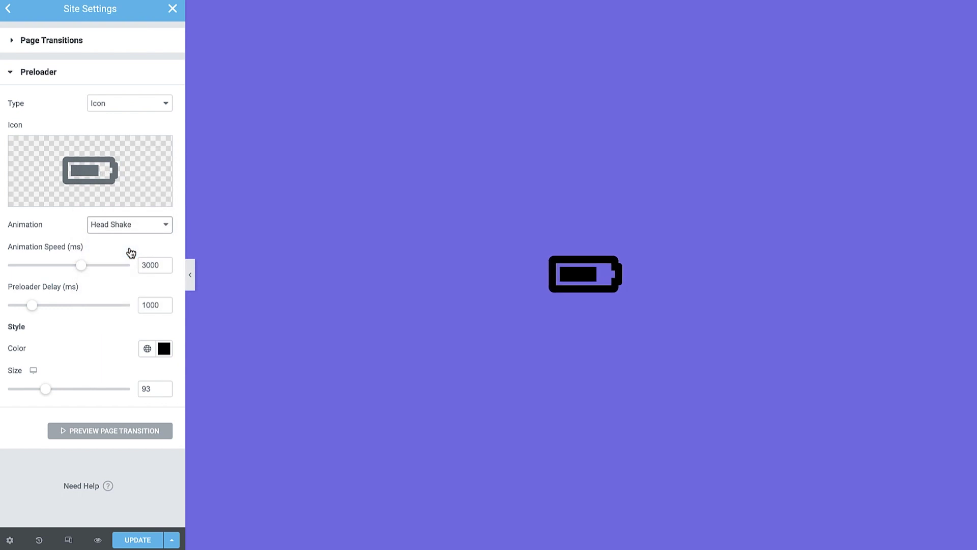
click(141, 233)
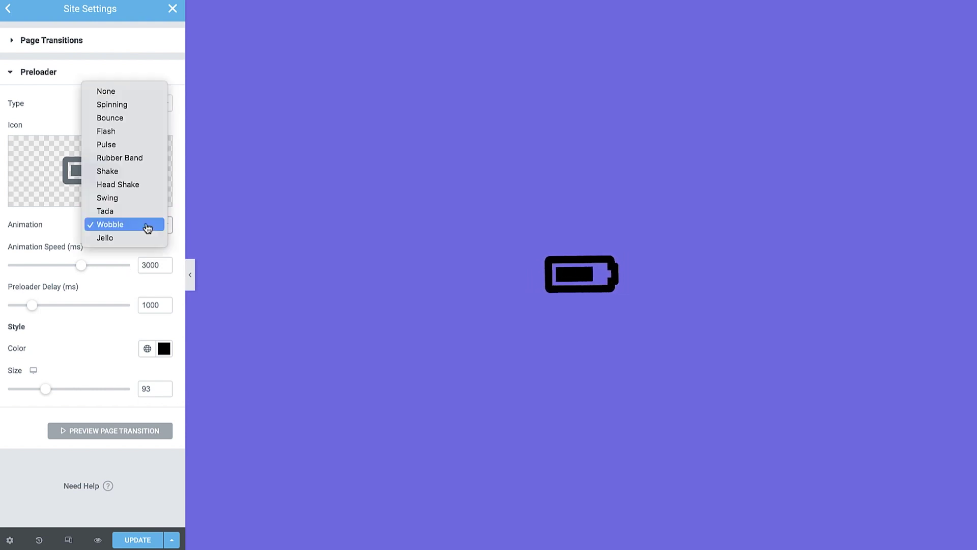
key(Escape)
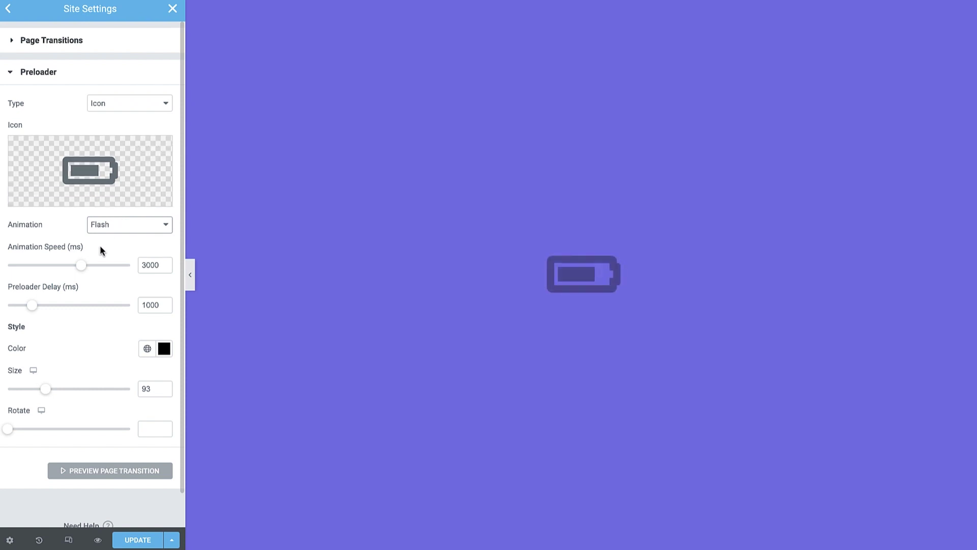
Resize the battery preloader icon to 90, leaving its colour unchanged
click(164, 349)
click(170, 351)
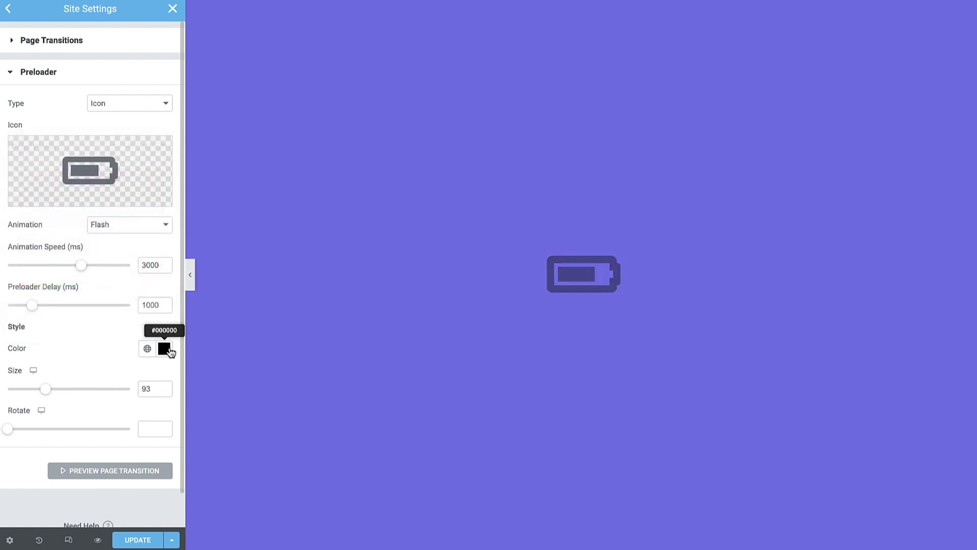
drag(49, 392, 89, 393)
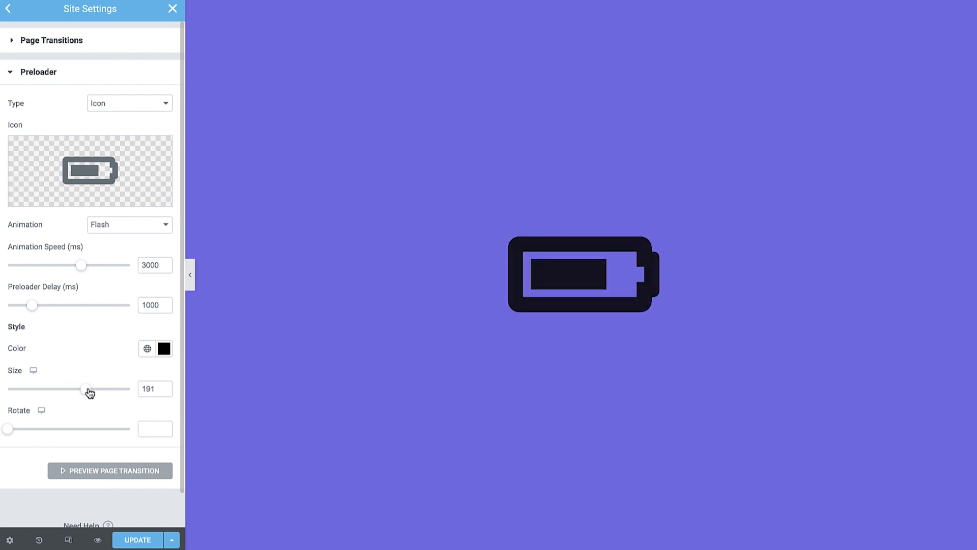
double_click(147, 387)
text(90)
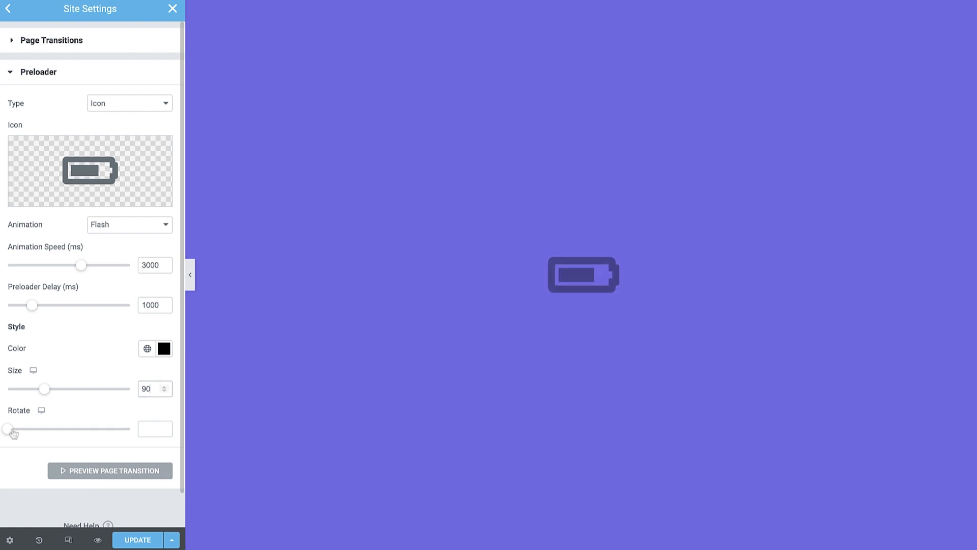
Test the icon rotation, then clear the Rotate value so it stays upright
drag(12, 431, 127, 431)
double_click(142, 430)
key(BackSpace)
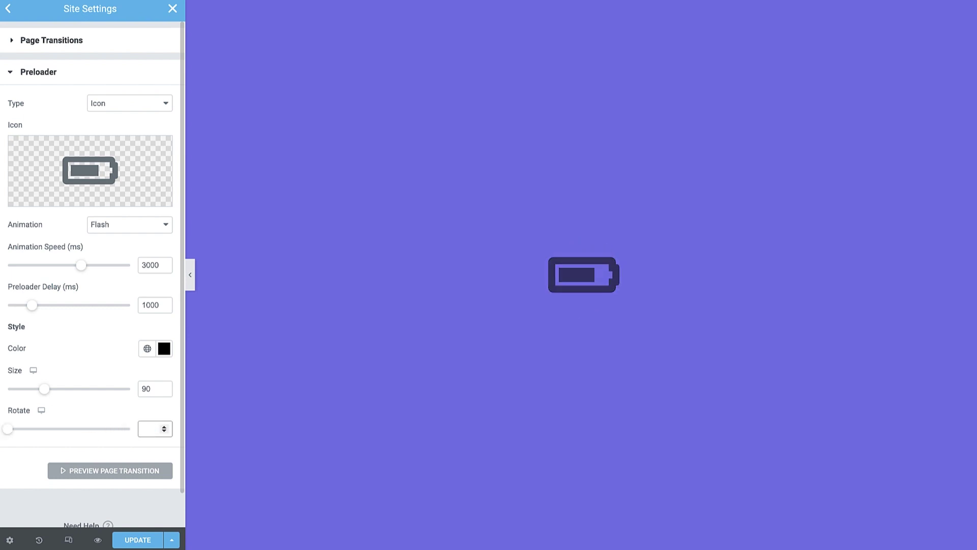
Switch the preloader to Image type with loading.png, keeping the Flash animation
click(125, 104)
click(122, 117)
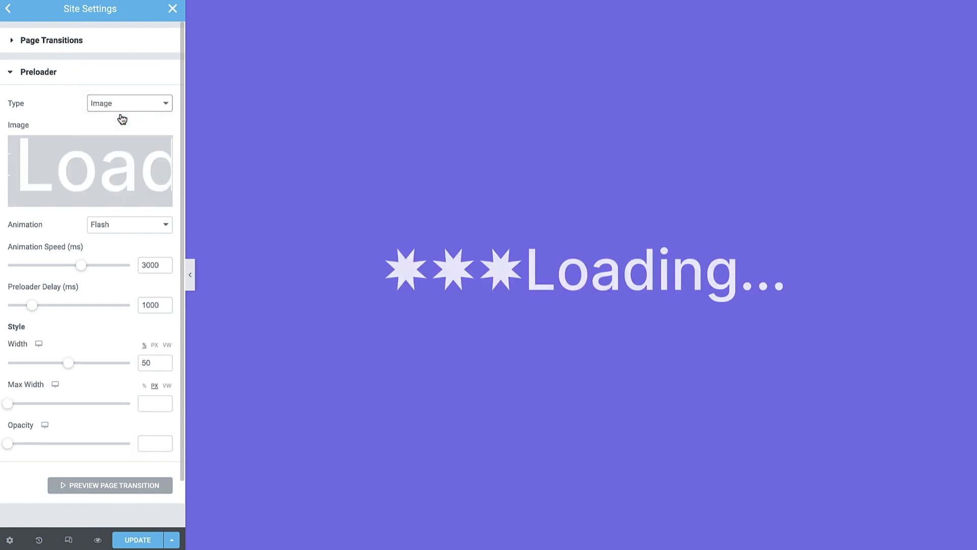
click(110, 168)
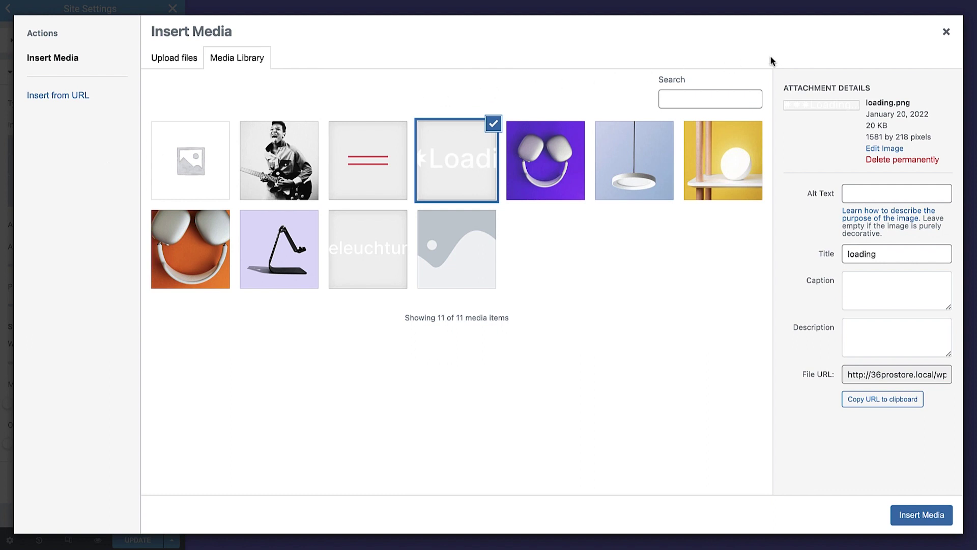
click(947, 33)
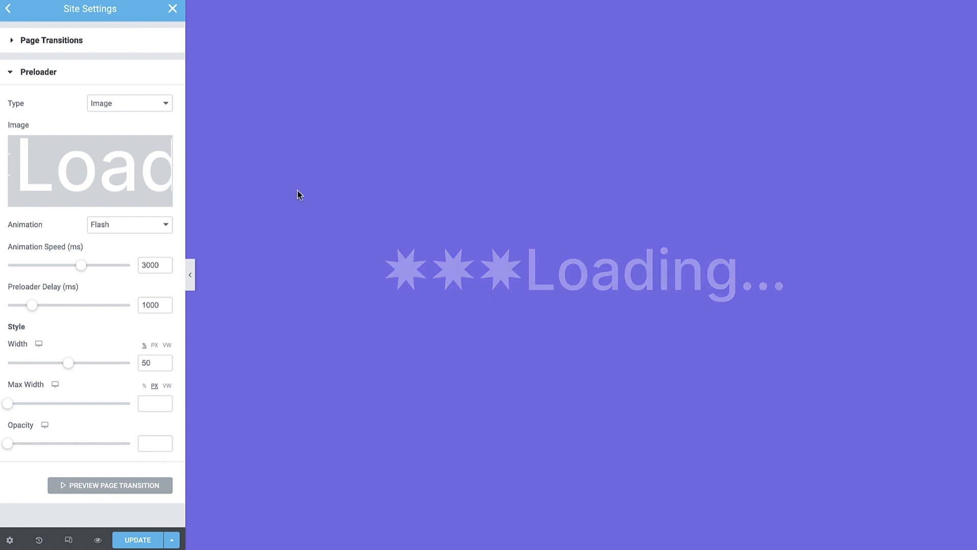
click(163, 224)
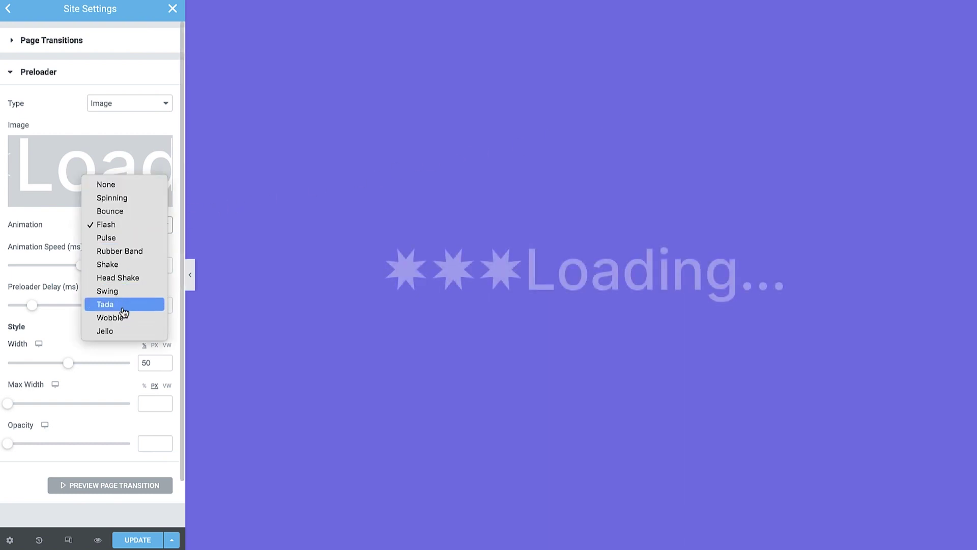
click(140, 227)
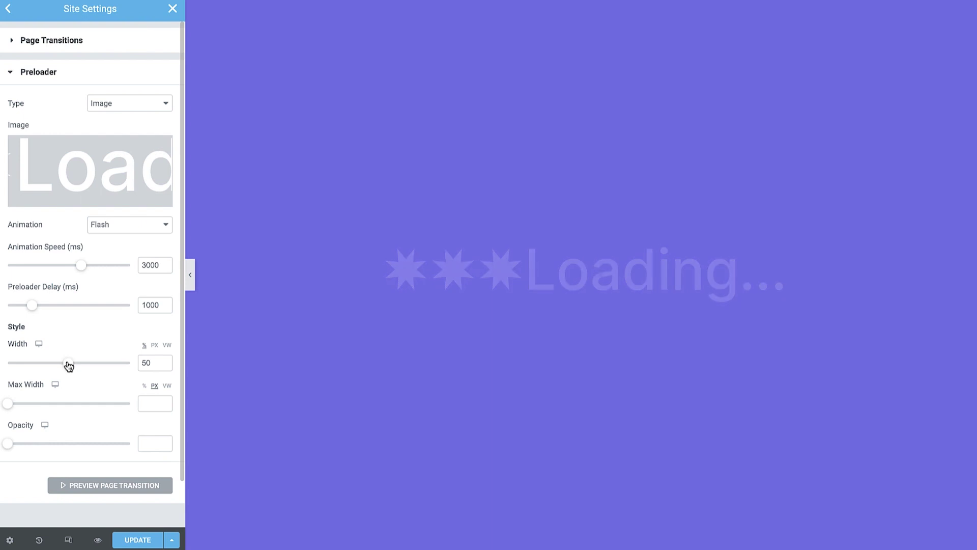
Set the Loading image width to 50% and max width to 320 px
mouse_move(68, 363)
mouse_down()
mouse_move(28, 368)
mouse_move(53, 365)
mouse_up()
double_click(146, 363)
text(50)
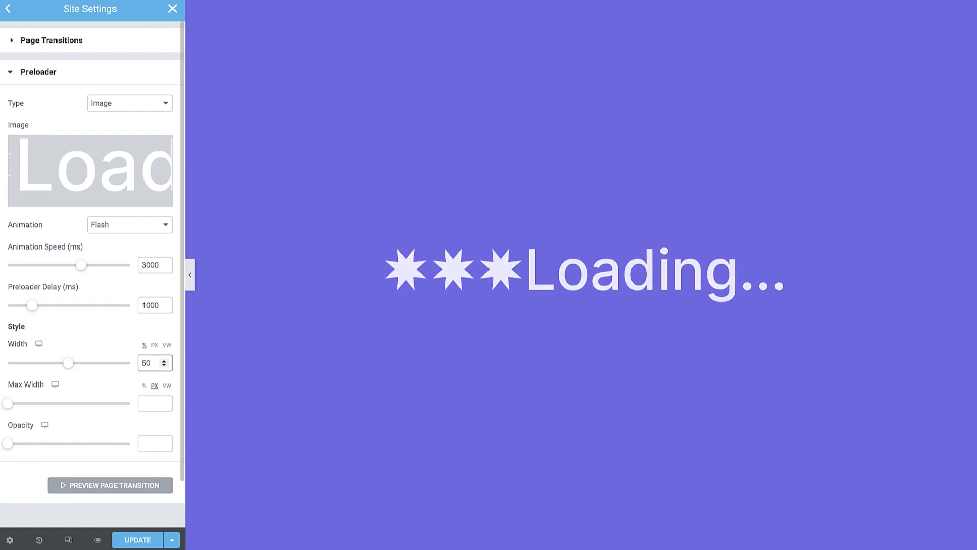
click(148, 403)
text(320)
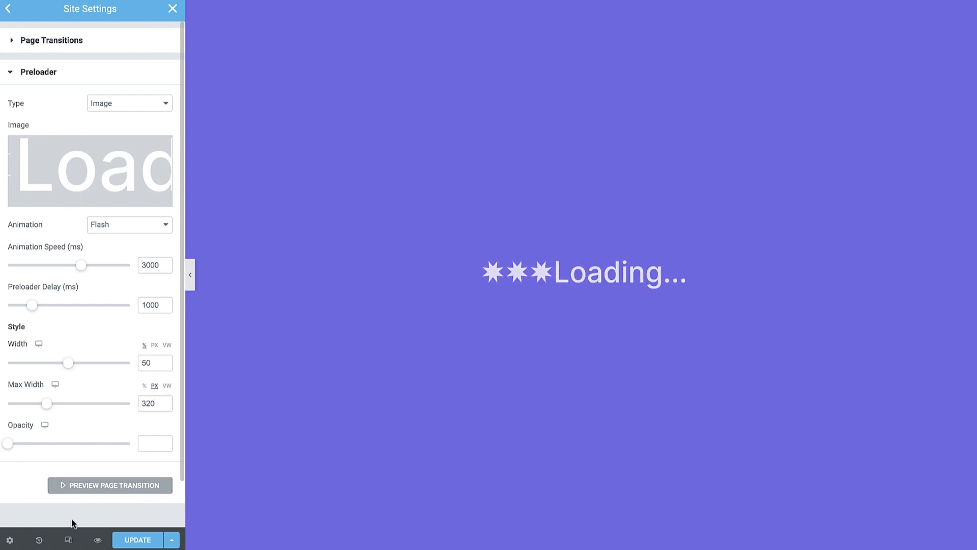
Switch to the mobile preview and set the Loading image width to 75% for mobile
click(69, 540)
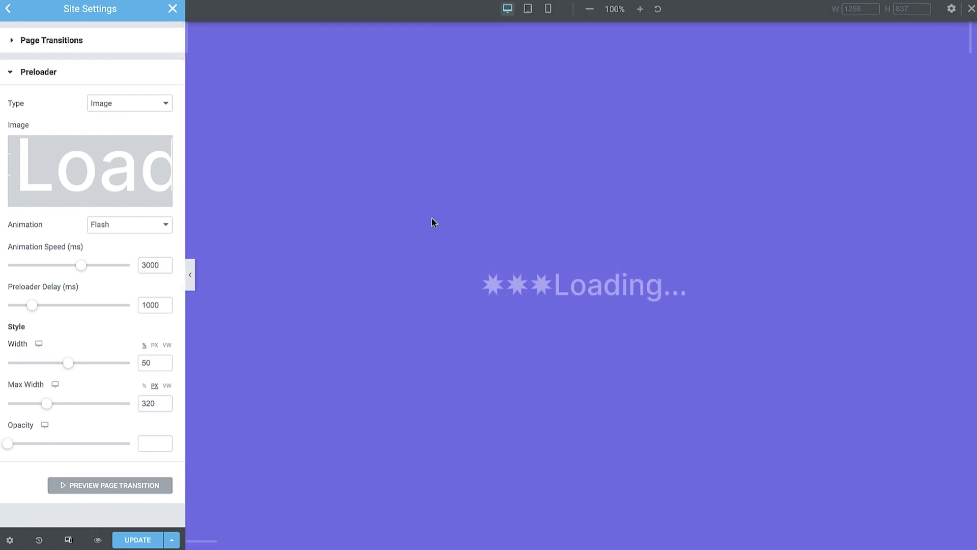
click(550, 12)
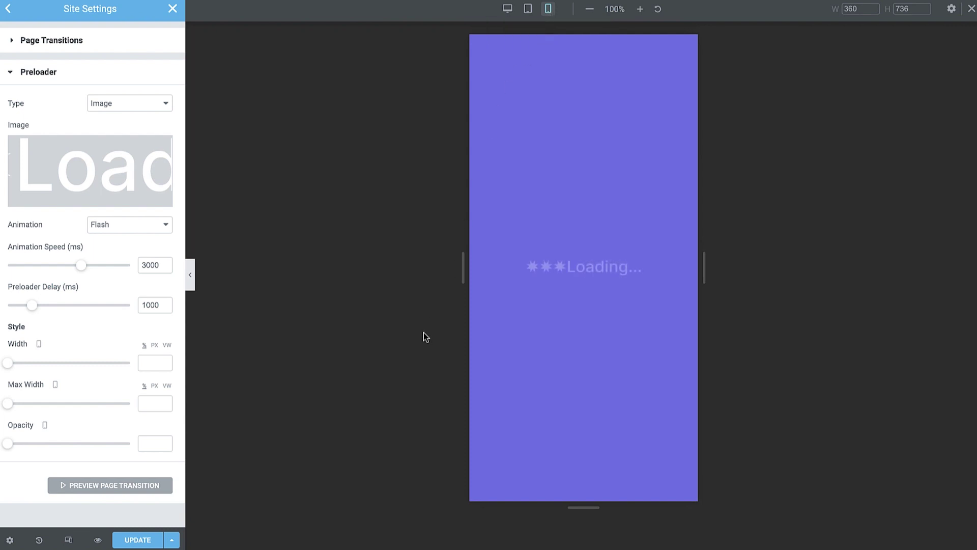
click(39, 344)
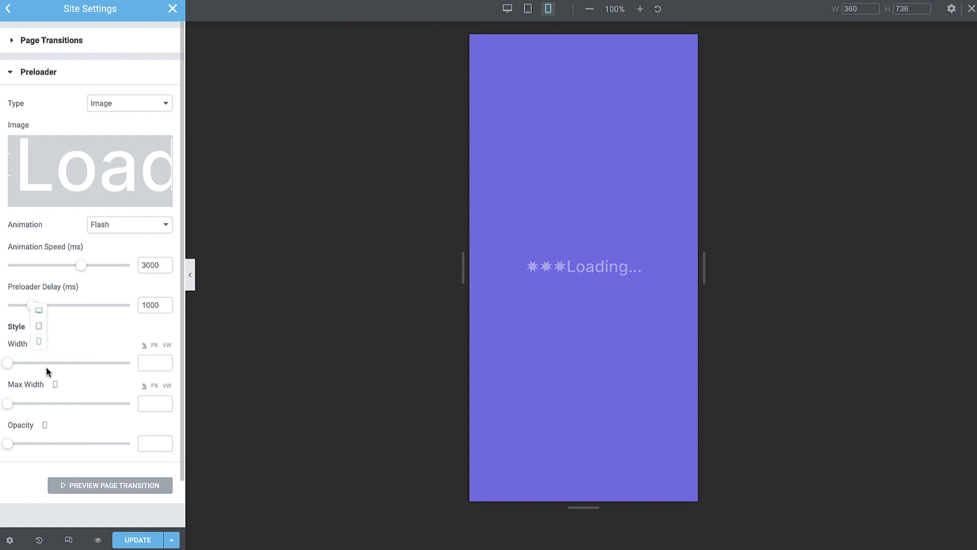
click(55, 386)
drag(8, 363, 101, 370)
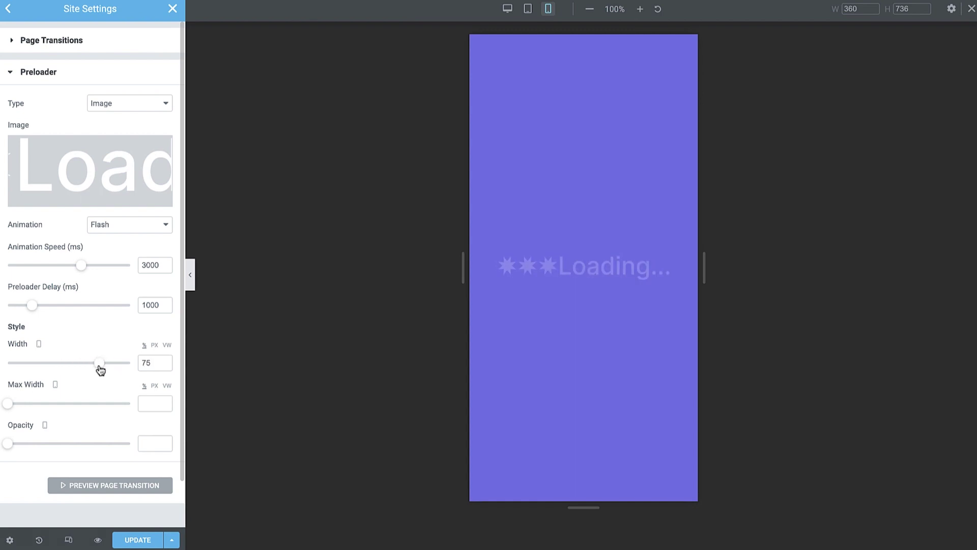
Preview the page transition twice, watching the 'Loading...' preloader play on the mobile canvas
click(103, 485)
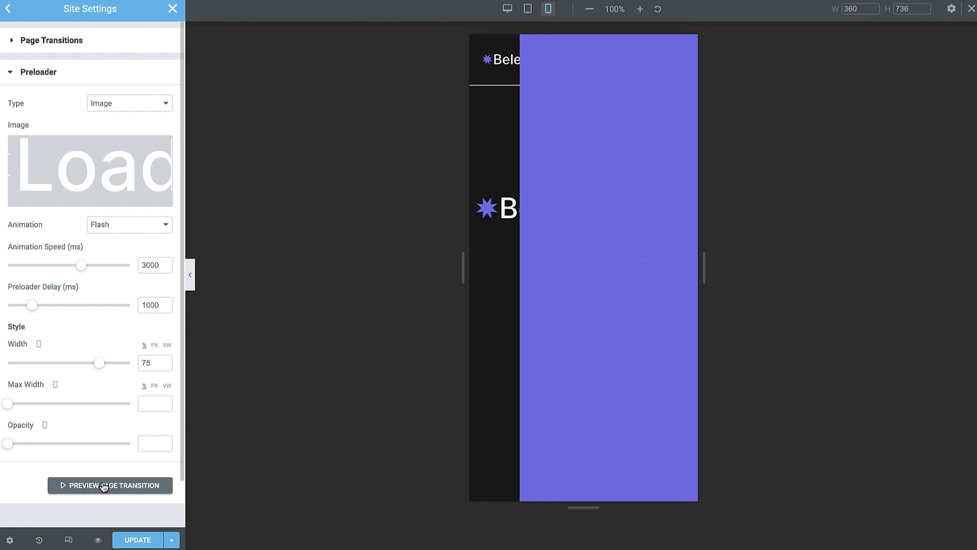
click(103, 485)
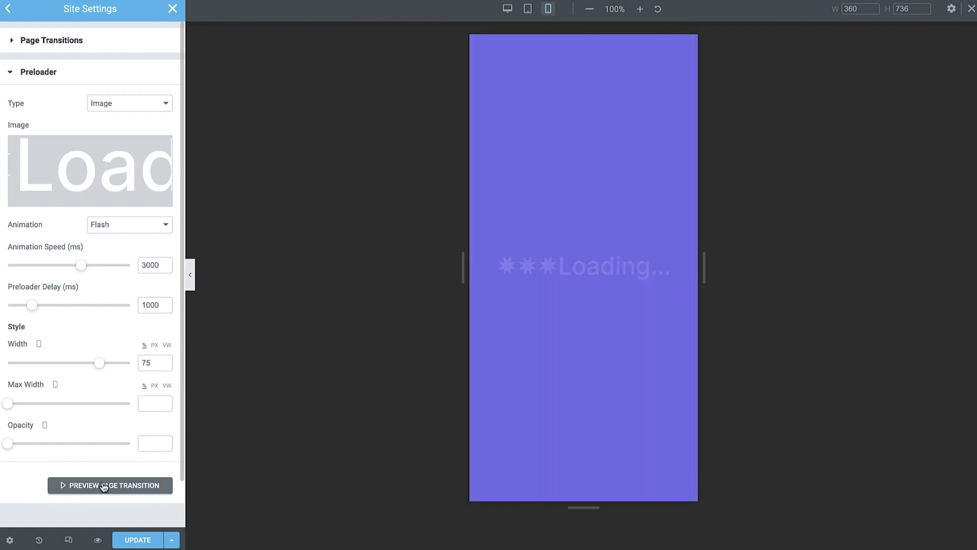